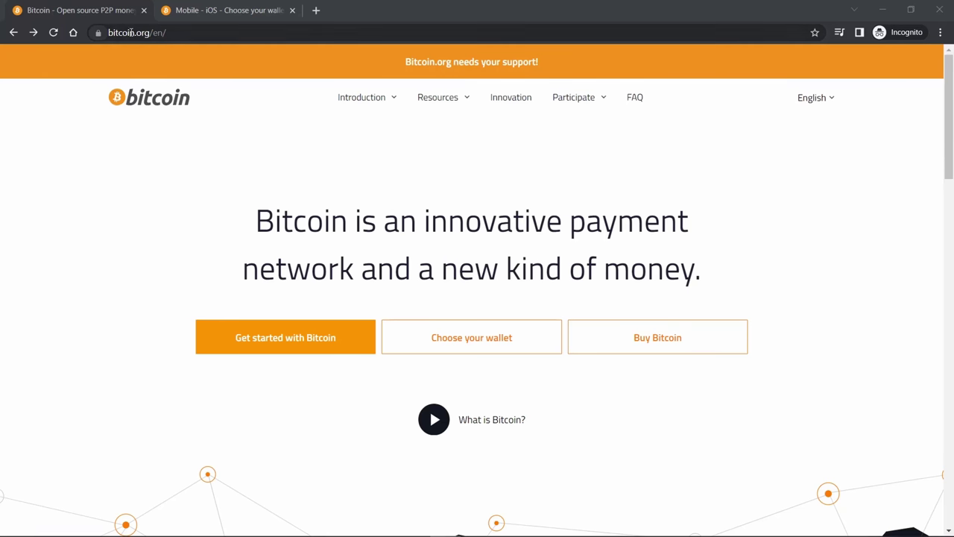
# - Browse bitcoin.org's Bitcoin Core download page OS list, then switch to the Android wallets tab
pyautogui.moveTo(447, 96)
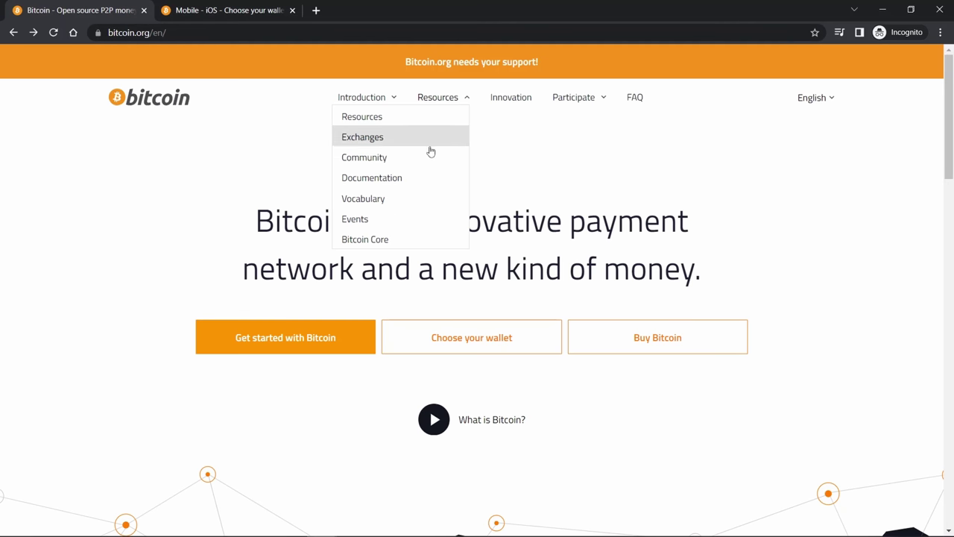
pyautogui.click(379, 246)
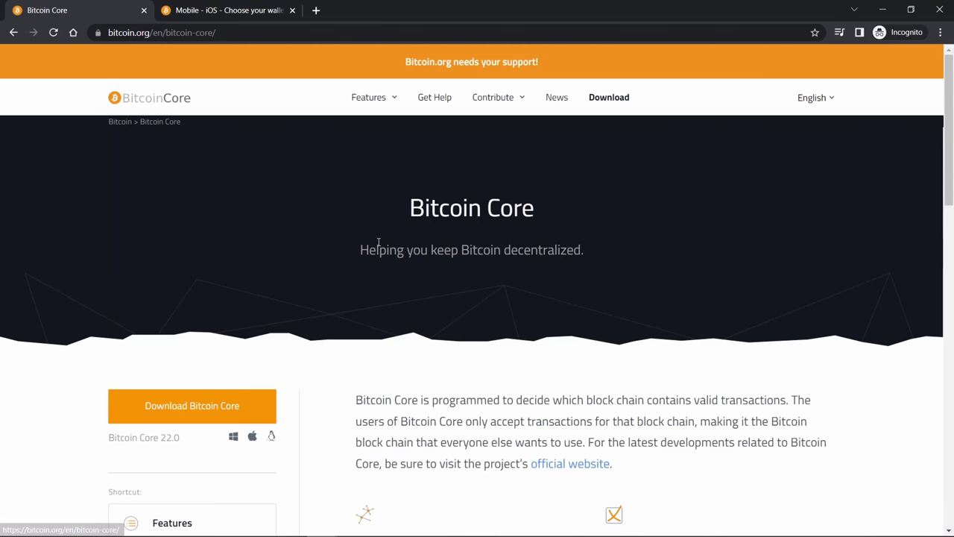
pyautogui.click(199, 406)
pyautogui.scroll(-5, 219, 385)
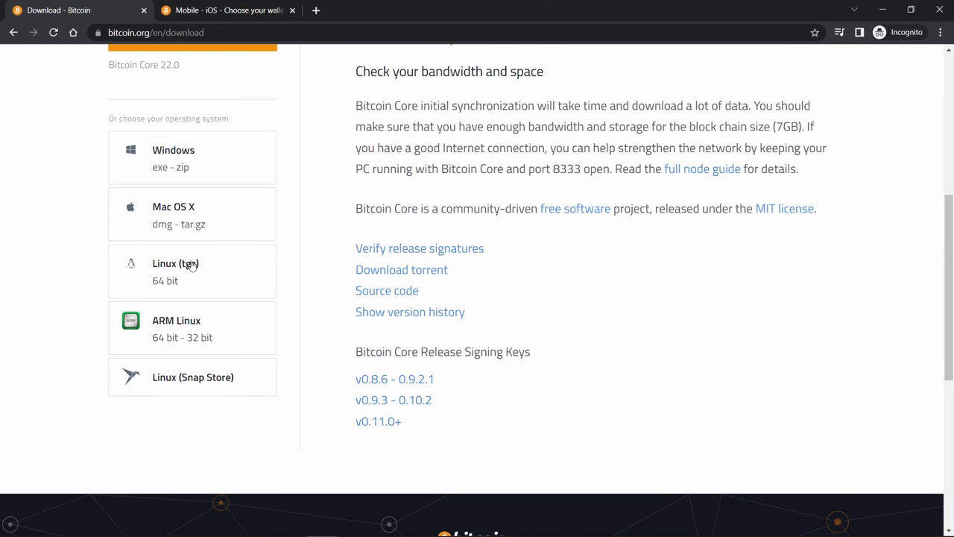
pyautogui.click(253, 10)
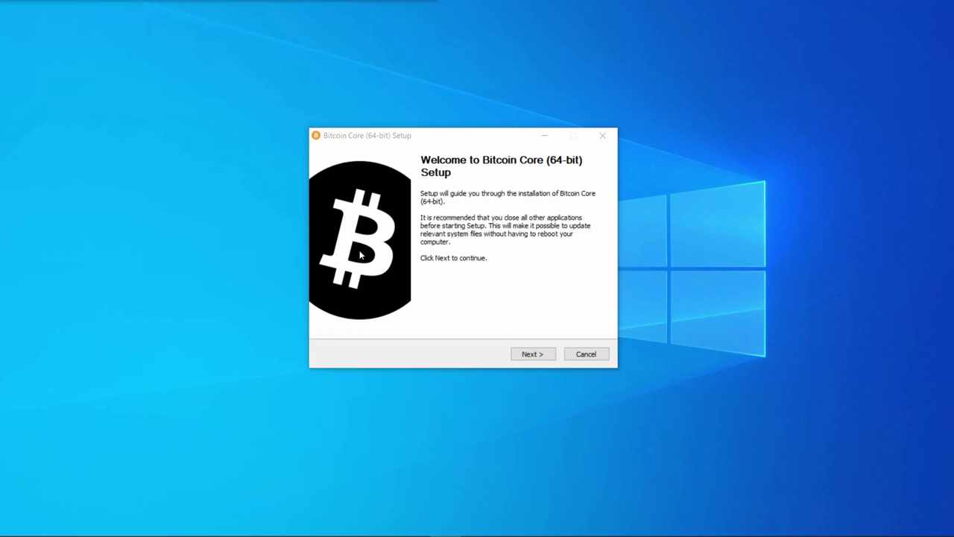
# - Install Bitcoin Core (64-bit) with the default install and shortcut folders, then launch it
pyautogui.click(538, 356)
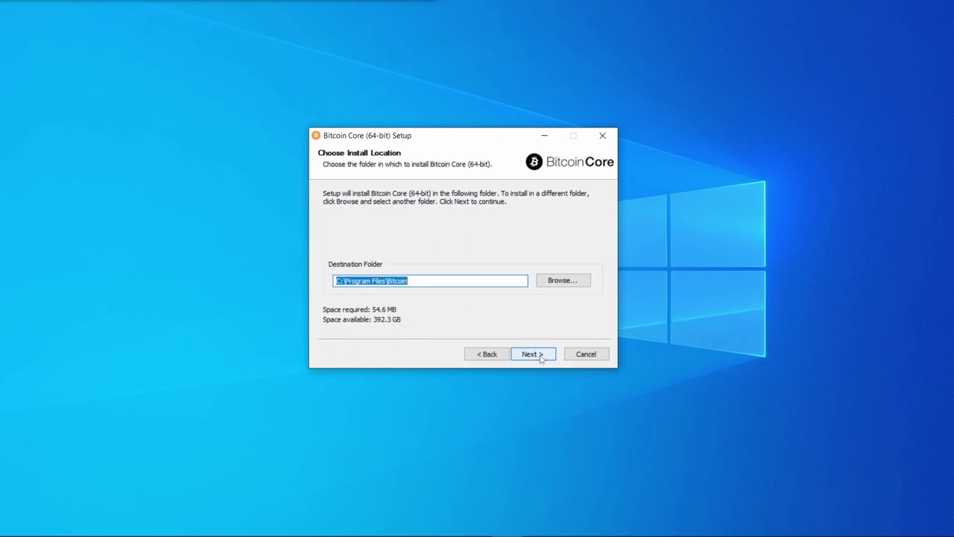
pyautogui.click(538, 356)
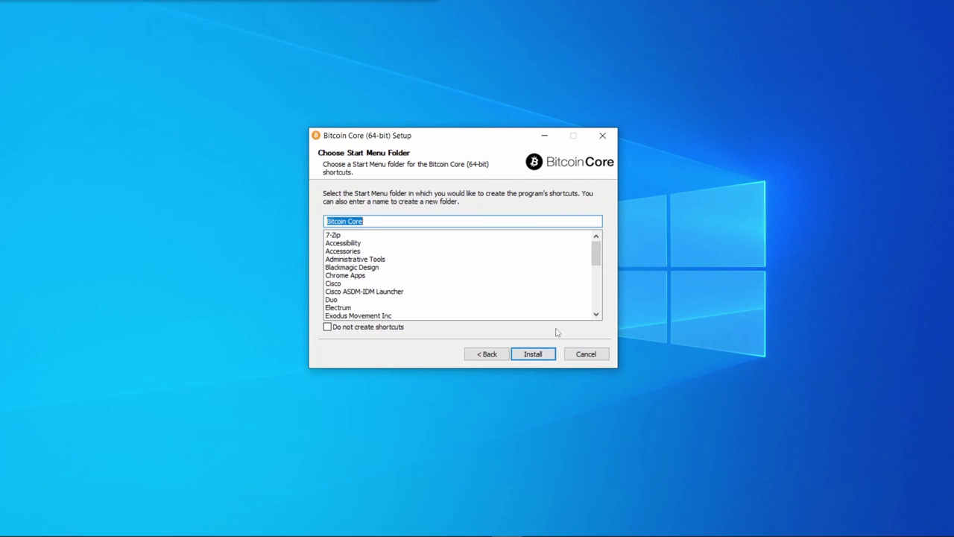
pyautogui.click(534, 355)
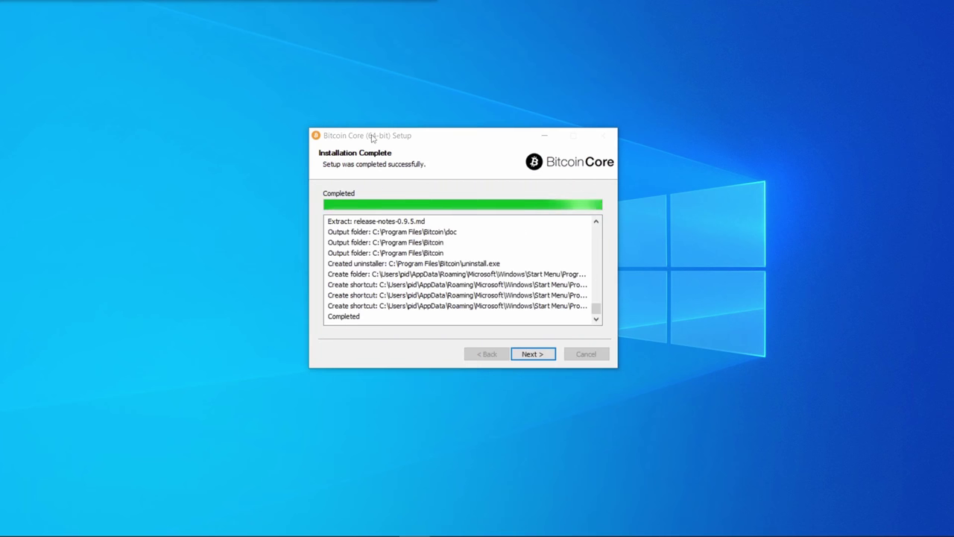
pyautogui.click(530, 356)
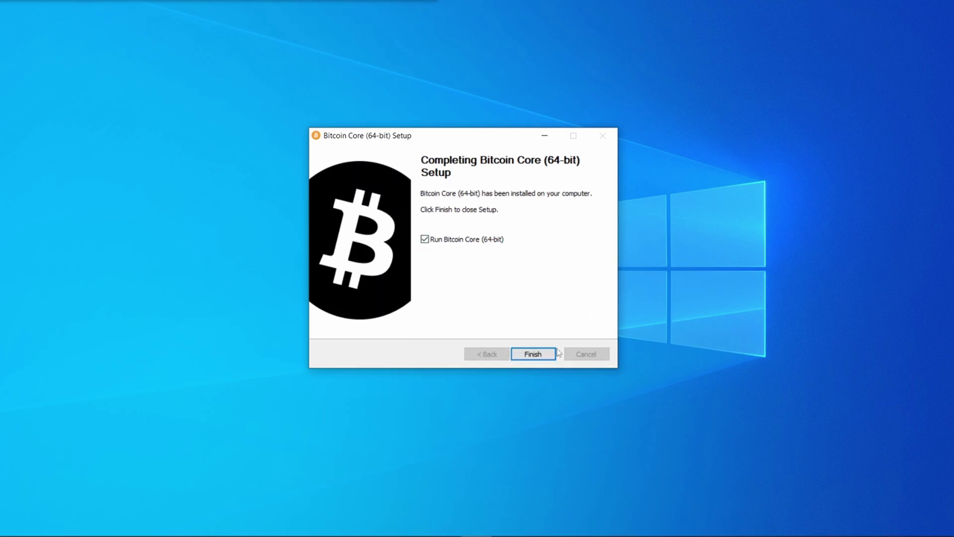
pyautogui.click(533, 355)
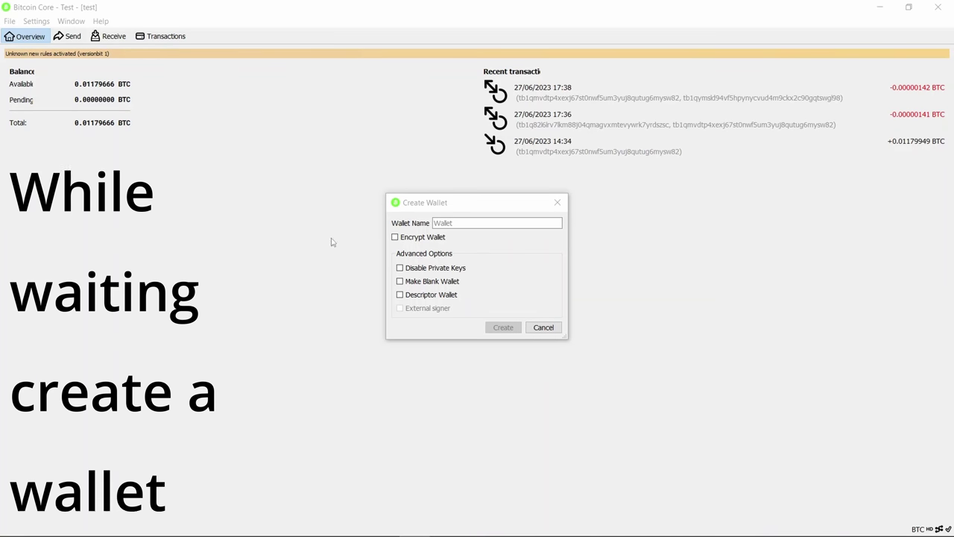
# - Name the wallet 'Test' with encryption left off, close the form, and open Settings > Options
pyautogui.click(456, 223)
pyautogui.write('Test')
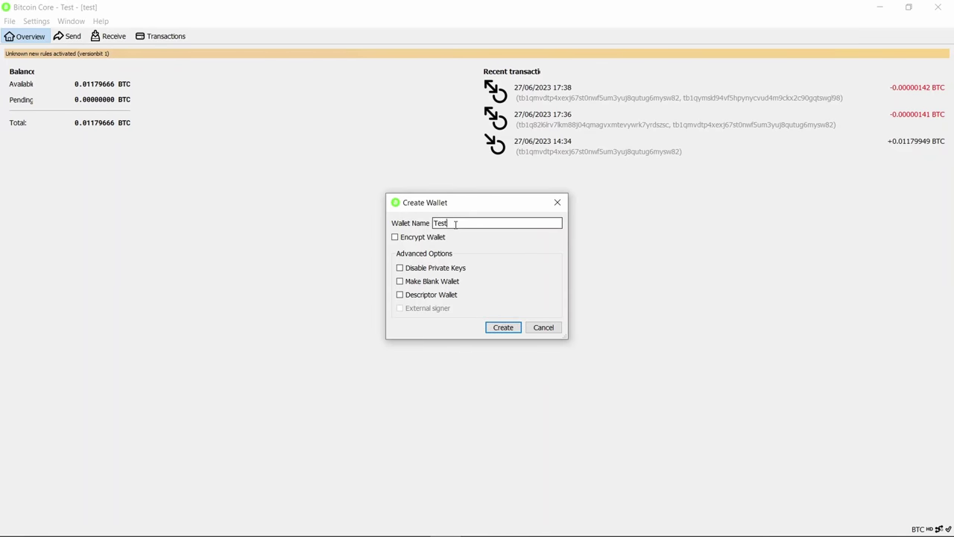
pyautogui.click(429, 239)
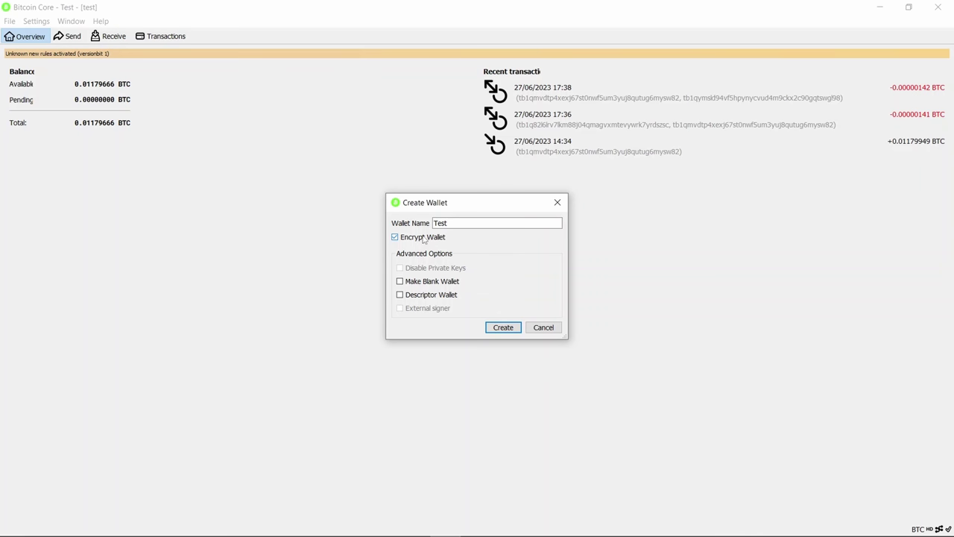
pyautogui.click(430, 237)
pyautogui.press('Escape')
pyautogui.click(30, 21)
pyautogui.click(46, 79)
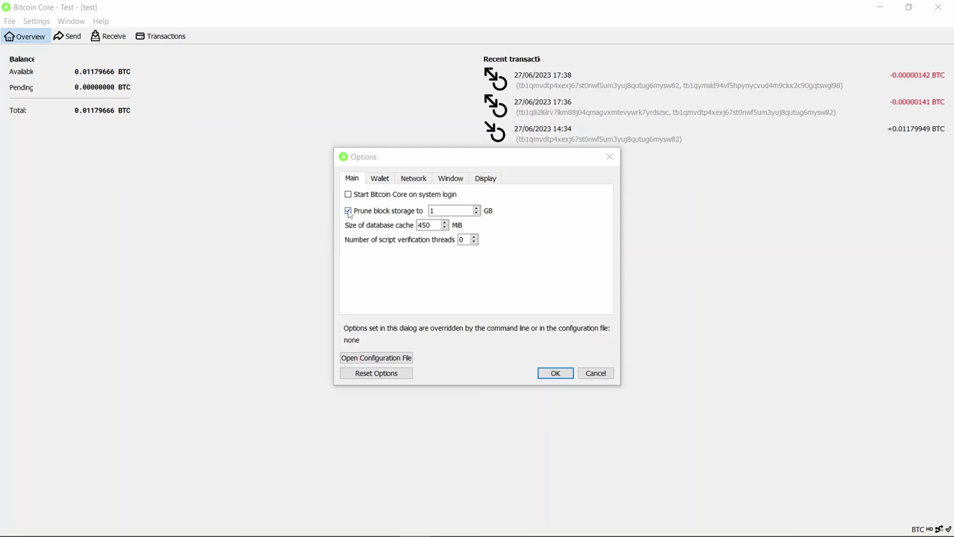
# - Keep Prune block storage enabled with the limit left at 1 GB
pyautogui.click(348, 211)
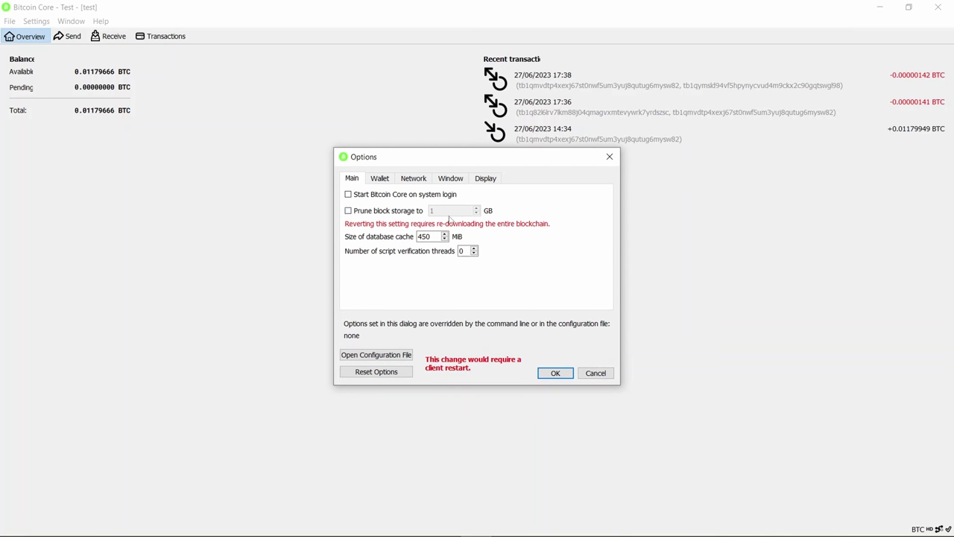
pyautogui.click(348, 211)
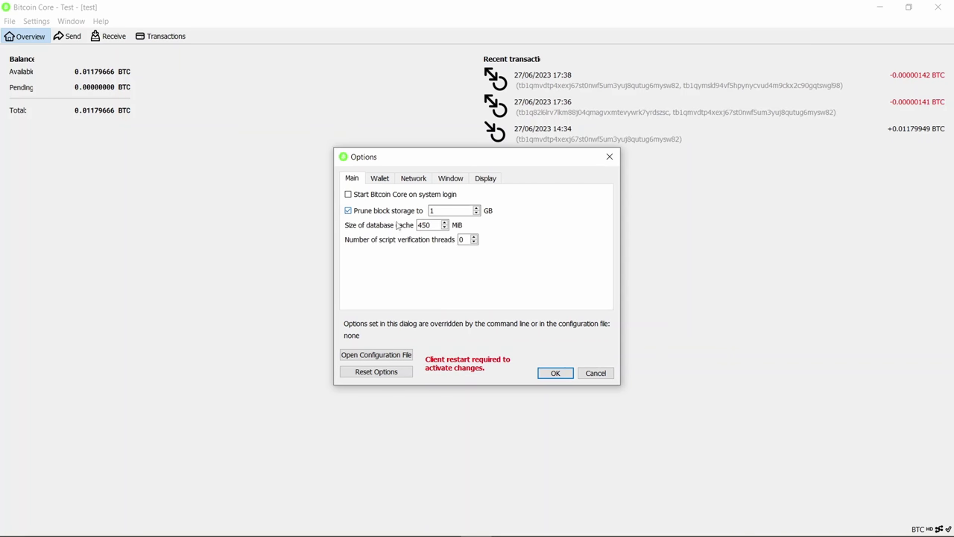
pyautogui.click(440, 212)
pyautogui.write('10')
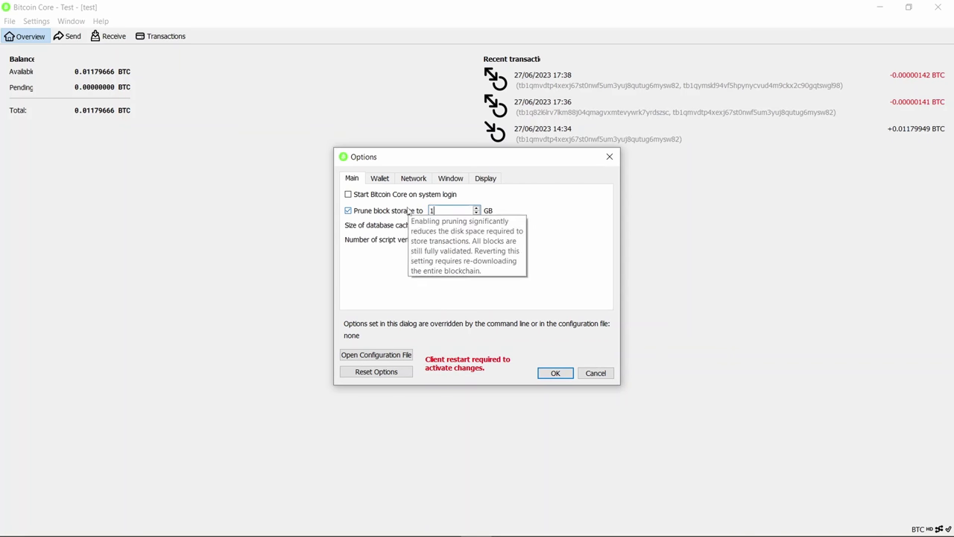
pyautogui.press('BackSpace')
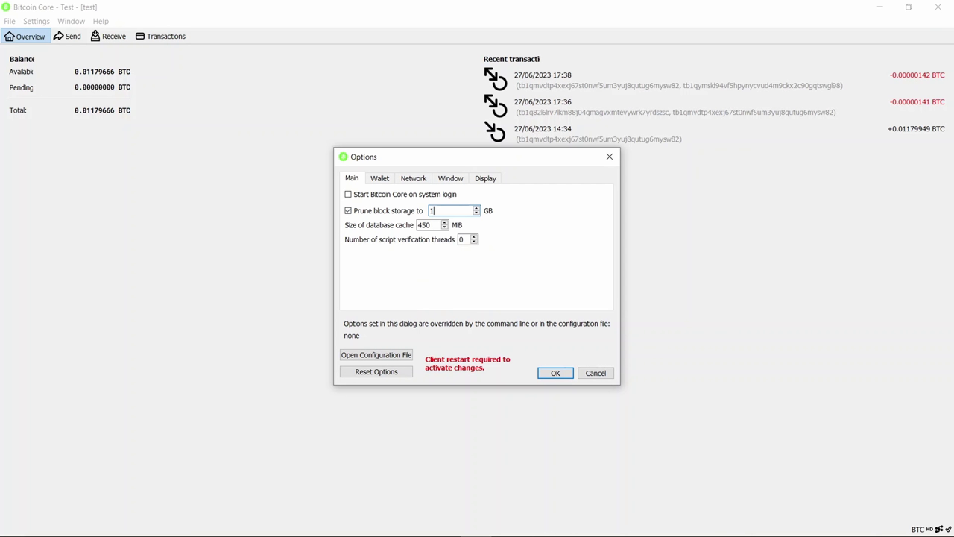
# - Review the Wallet, Network, Window and Display options, keeping BTC as the amount unit
pyautogui.click(379, 178)
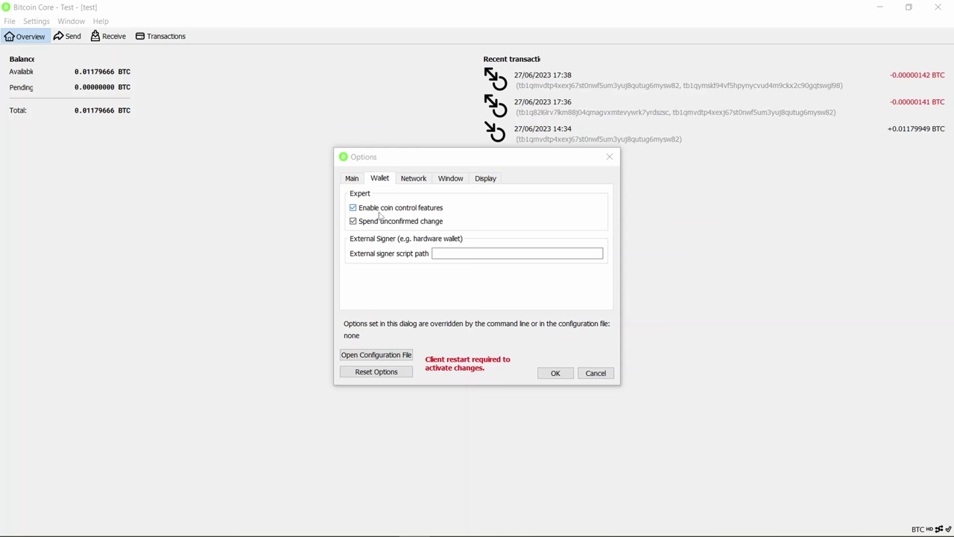
pyautogui.hotkey('ctrl', 'Tab')
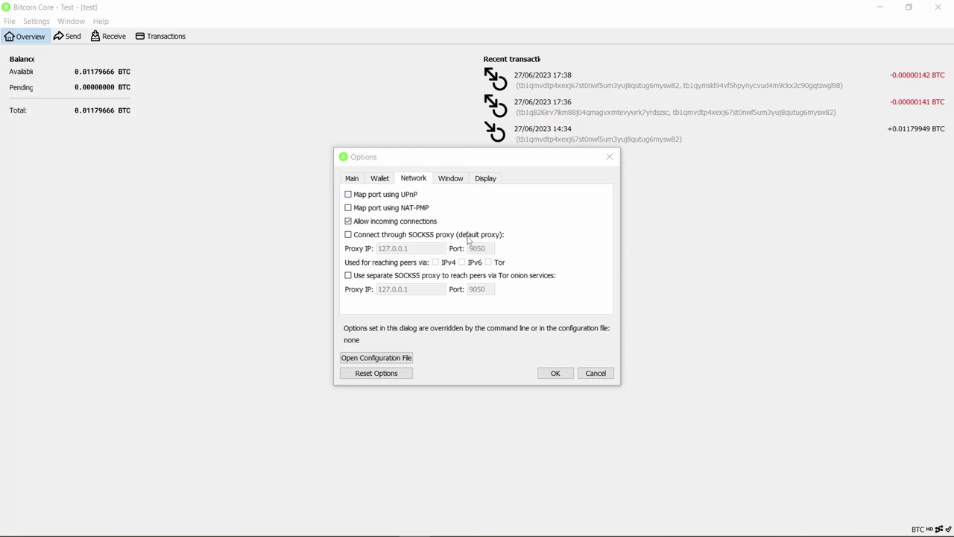
pyautogui.click(450, 179)
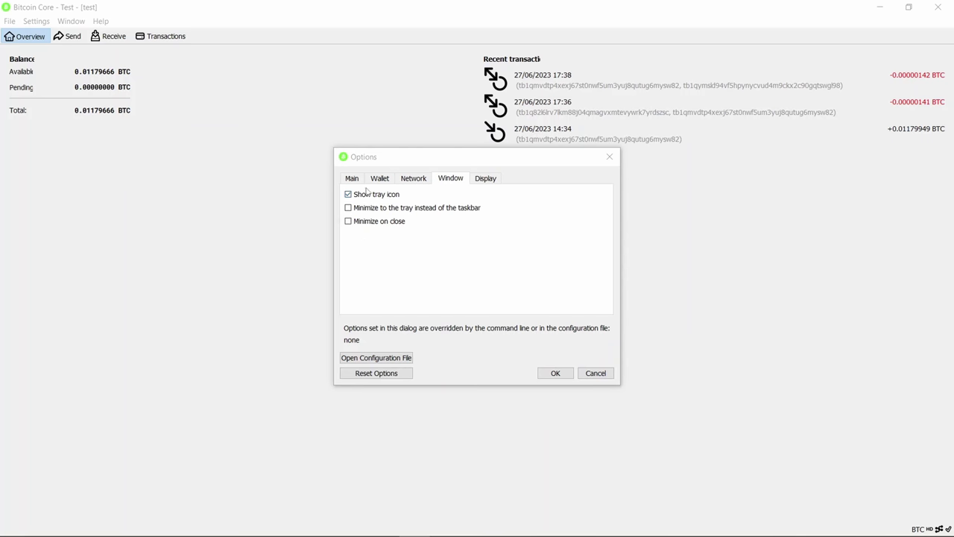
pyautogui.click(484, 182)
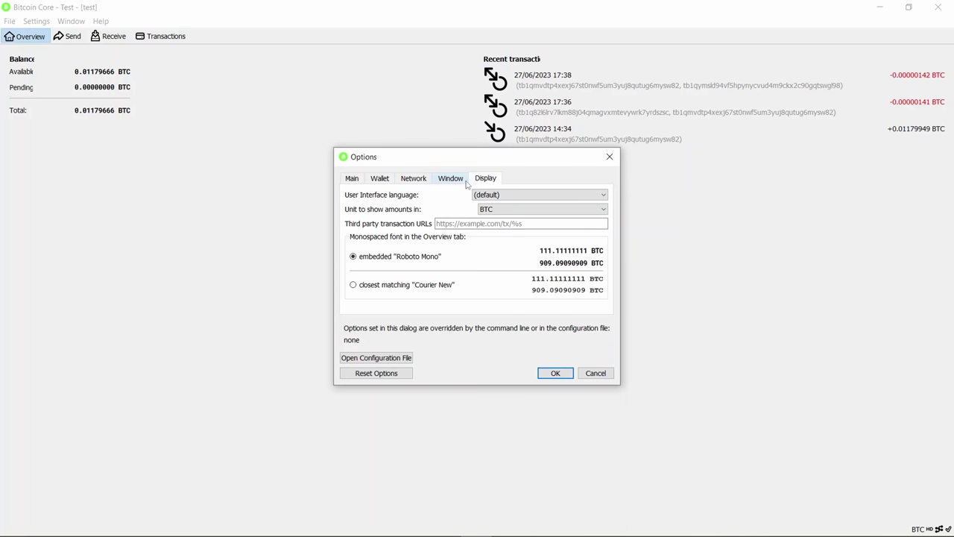
pyautogui.click(498, 210)
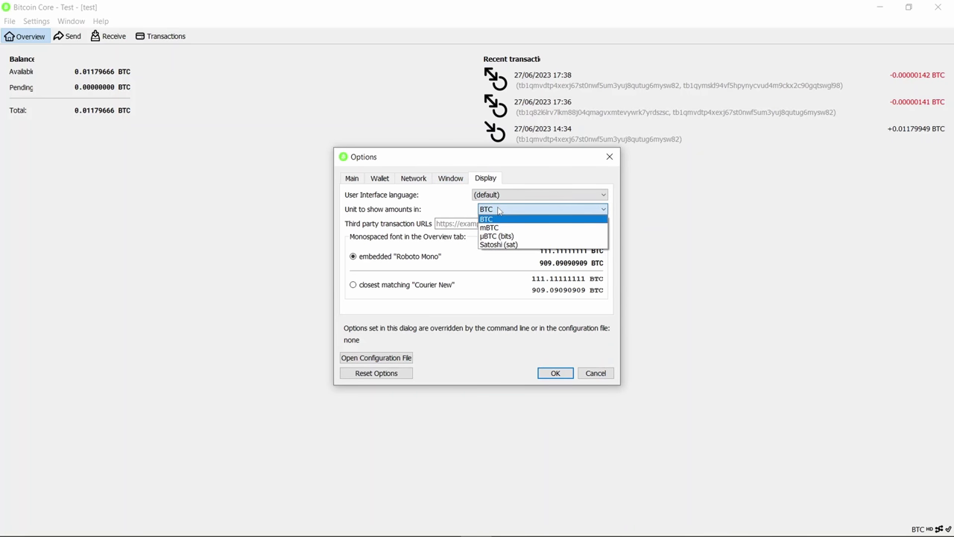
pyautogui.click(504, 217)
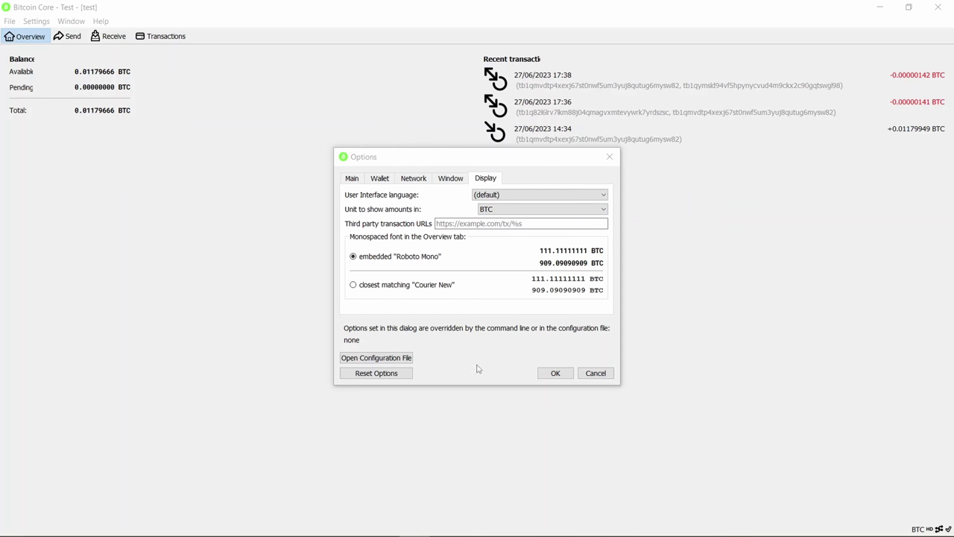
# - Open bitcoin.conf in Notepad and inspect its testnet=1 line
pyautogui.click(388, 358)
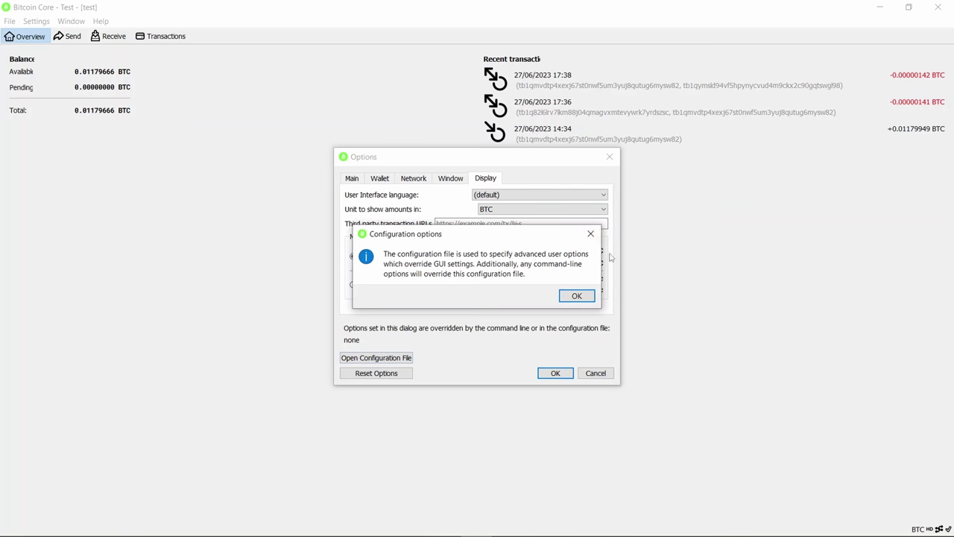
pyautogui.click(573, 295)
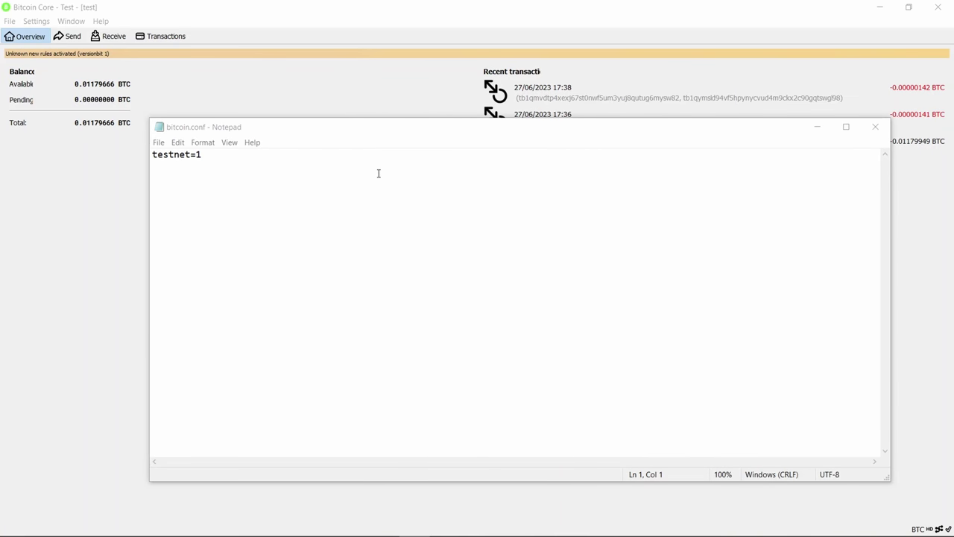
pyautogui.moveTo(234, 156); pyautogui.dragTo(140, 147)
pyautogui.click(218, 156)
pyautogui.click(153, 154)
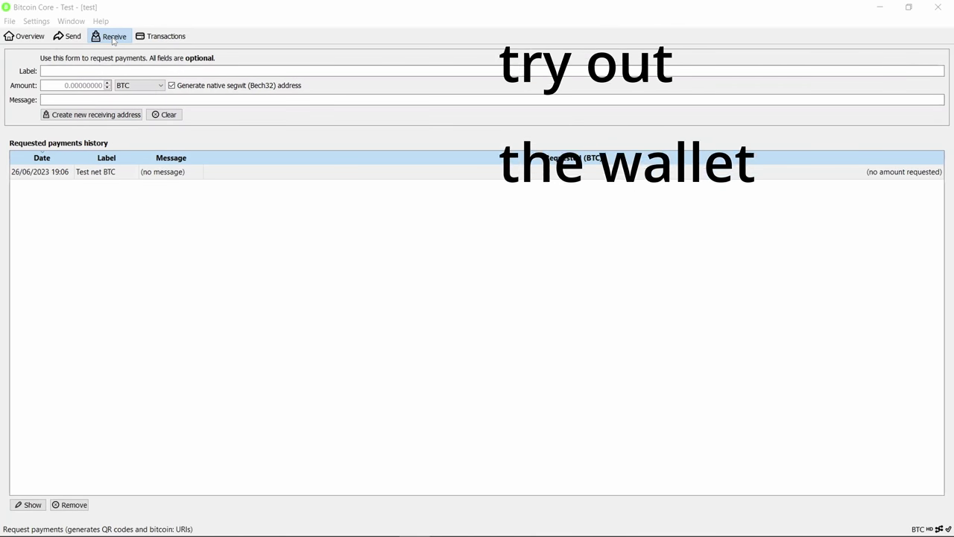
# - Create a receiving address labelled 'test net', then open the earlier 'Test net BTC' request
pyautogui.click(78, 71)
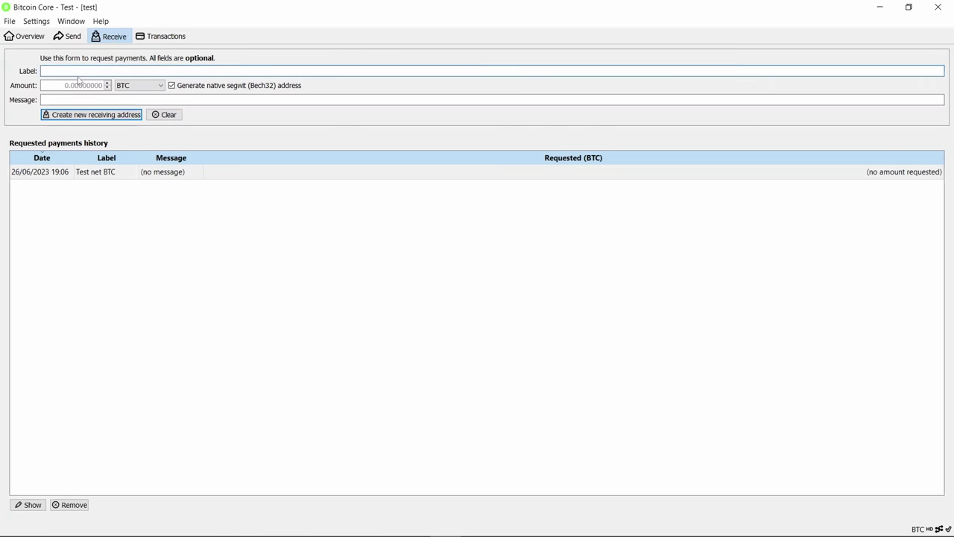
pyautogui.write('test net')
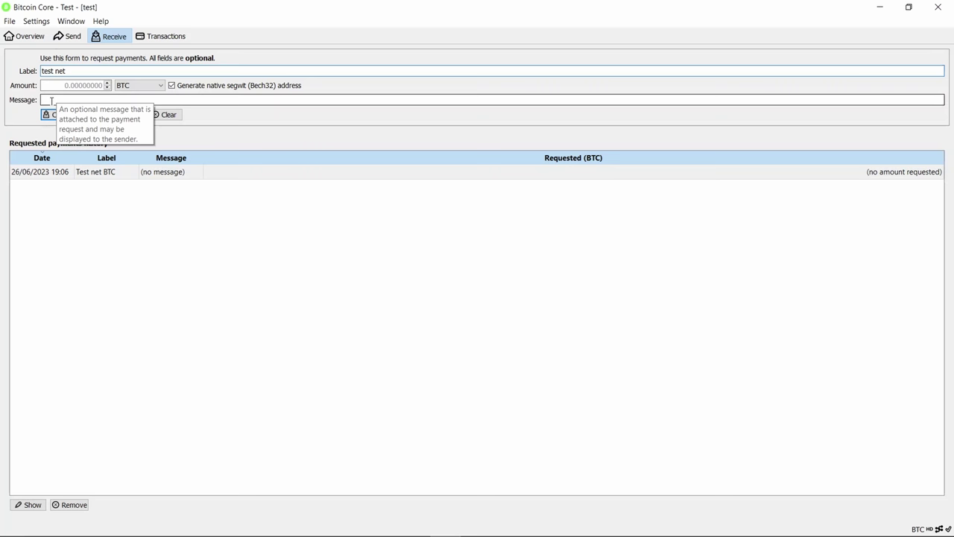
pyautogui.click(81, 115)
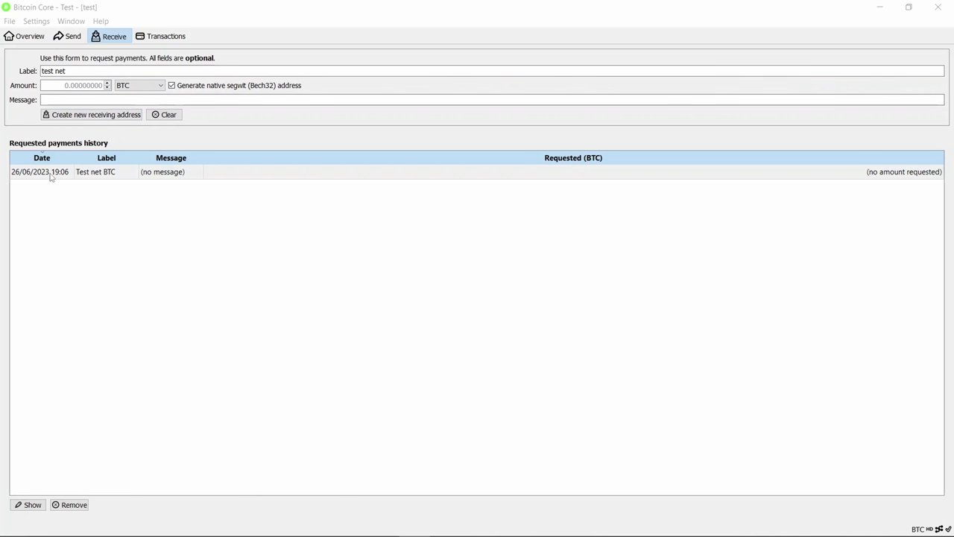
pyautogui.doubleClick(94, 175)
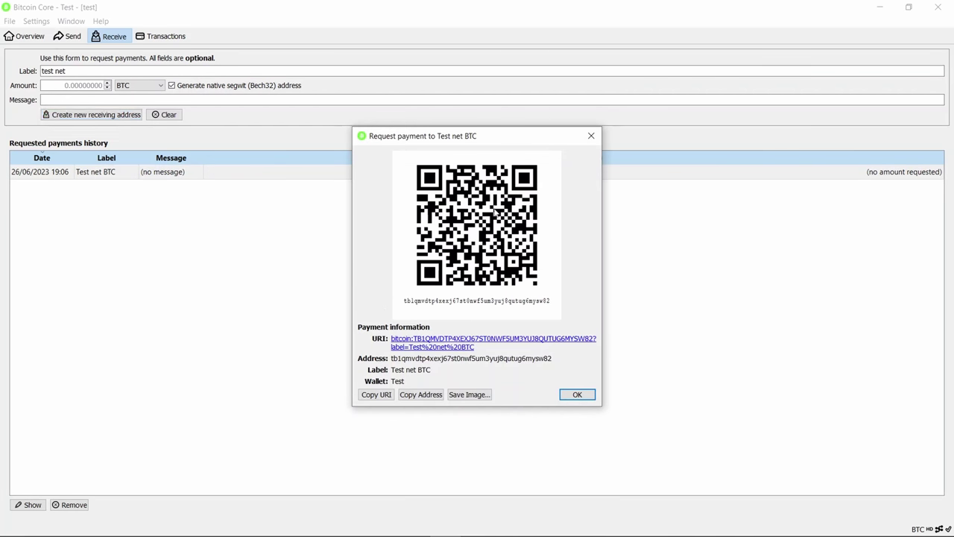
# - Copy the Test net BTC receiving address from the payment request dialog
pyautogui.doubleClick(403, 361)
pyautogui.click(422, 395)
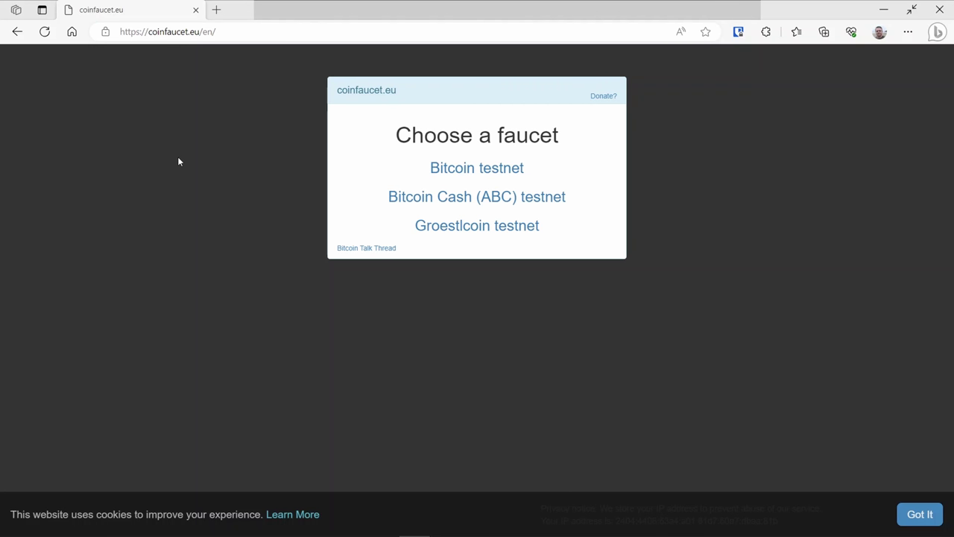
# - Request Bitcoin testnet coins from the coinfaucet.eu faucet to the saved wallet address
pyautogui.press('F11')
pyautogui.moveTo(188, 4)
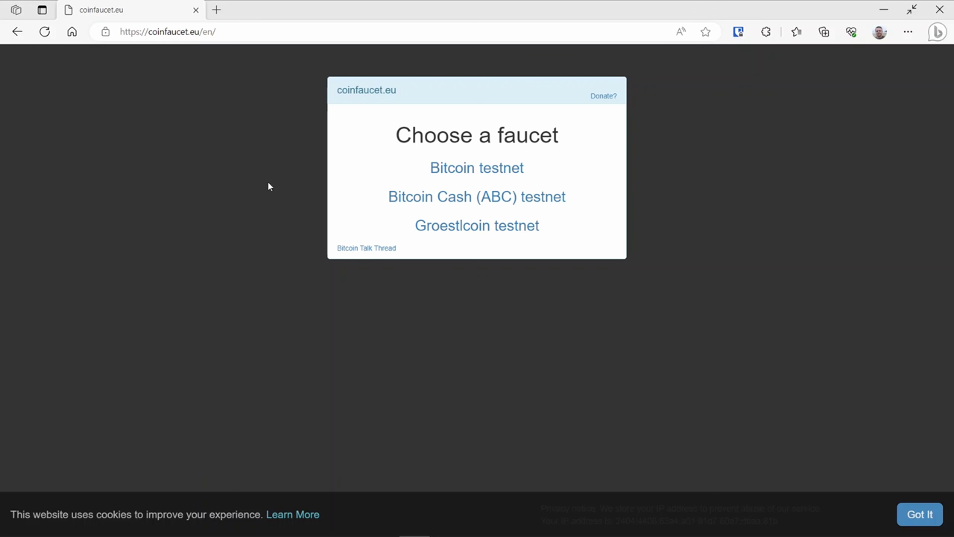
pyautogui.click(491, 175)
pyautogui.click(444, 128)
pyautogui.press('Down')
pyautogui.press('Return')
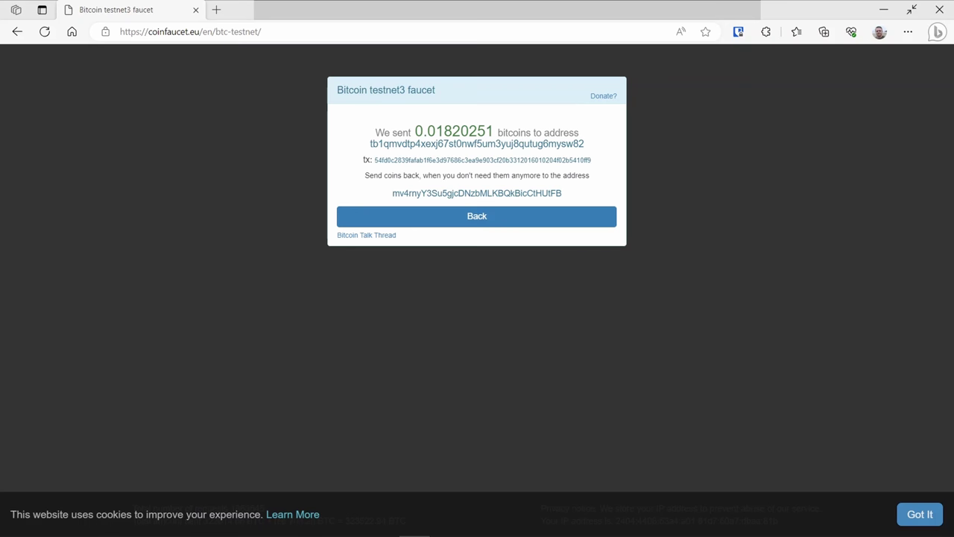
# - Select and copy the faucet's full return address
pyautogui.press('F11')
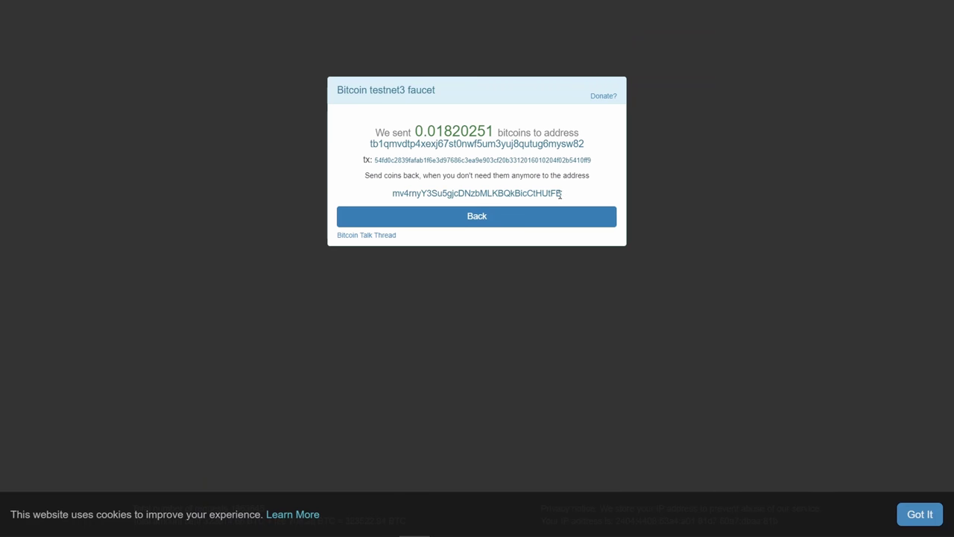
pyautogui.moveTo(561, 193); pyautogui.dragTo(463, 203)
pyautogui.click(463, 203)
pyautogui.doubleClick(398, 195)
pyautogui.hotkey('ctrl', 'c')
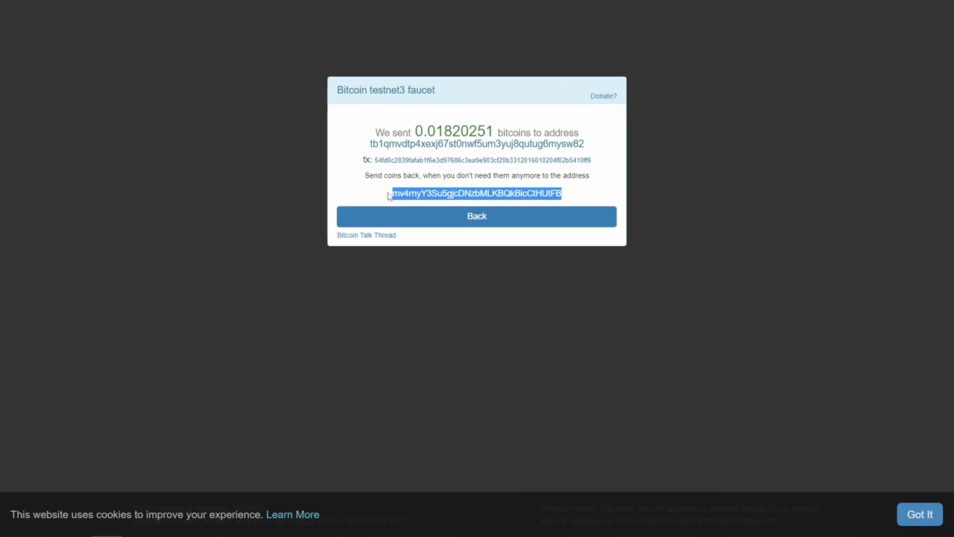
pyautogui.press('F11')
# - In Bitcoin Core, select the pending 0.01820251 BTC faucet transaction, then go to Send
pyautogui.hotkey('alt', 'Tab')
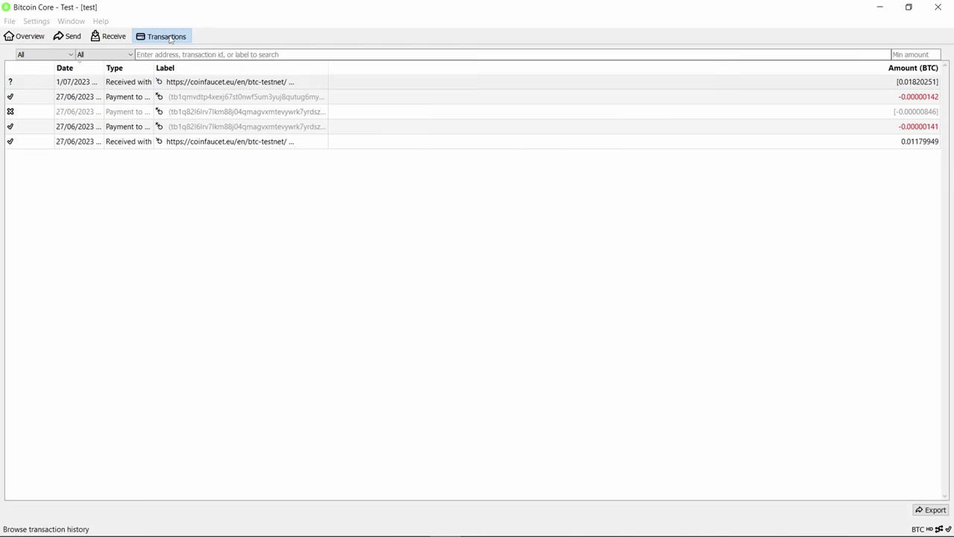
pyautogui.click(162, 36)
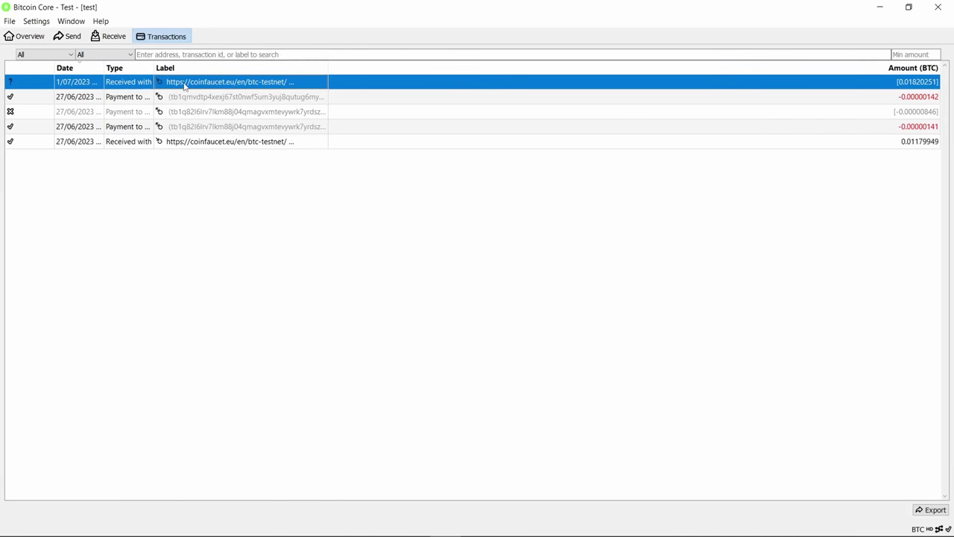
pyautogui.hotkey('alt', '2')
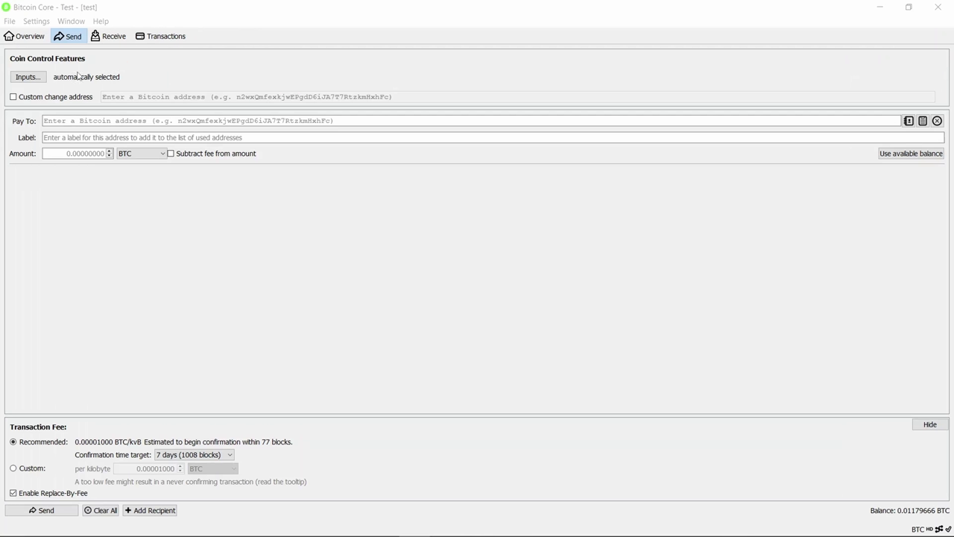
pyautogui.click(29, 77)
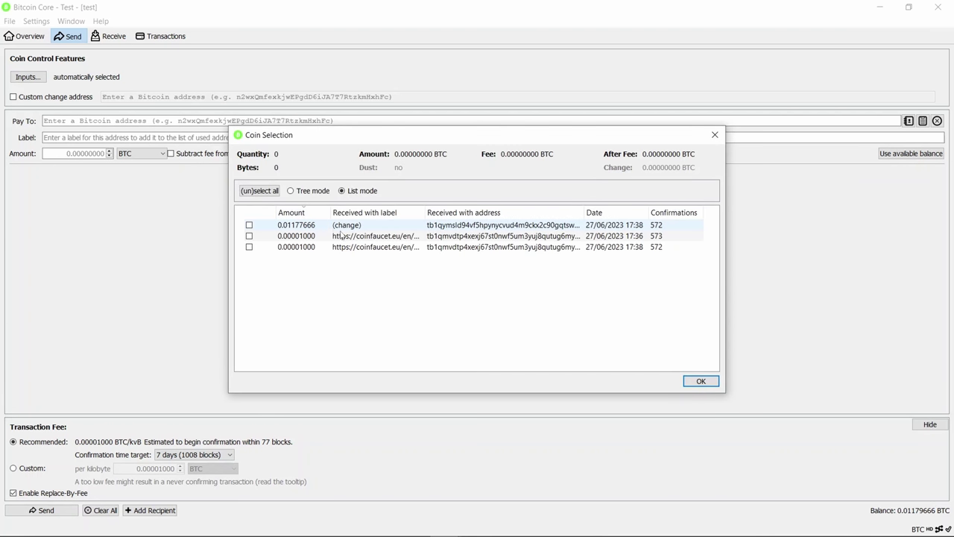
pyautogui.click(701, 381)
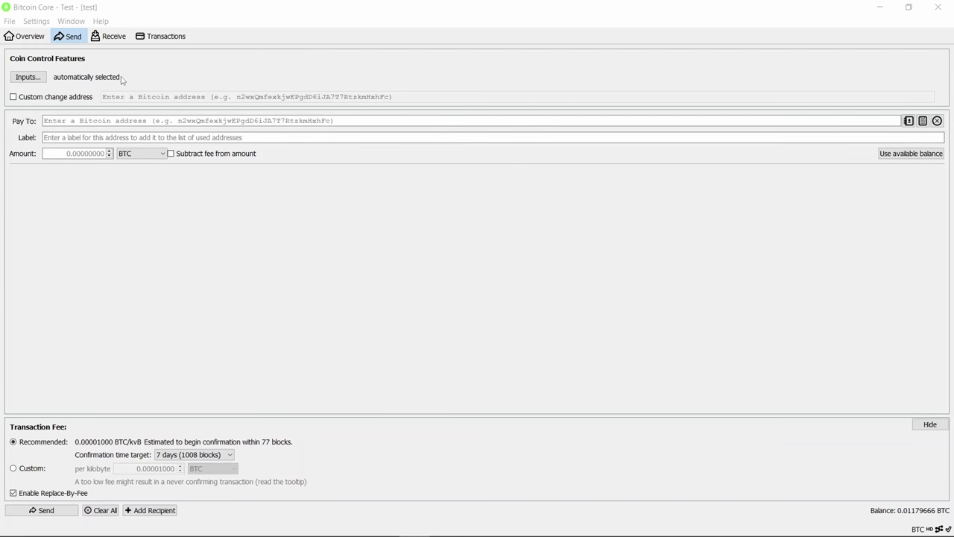
pyautogui.click(45, 100)
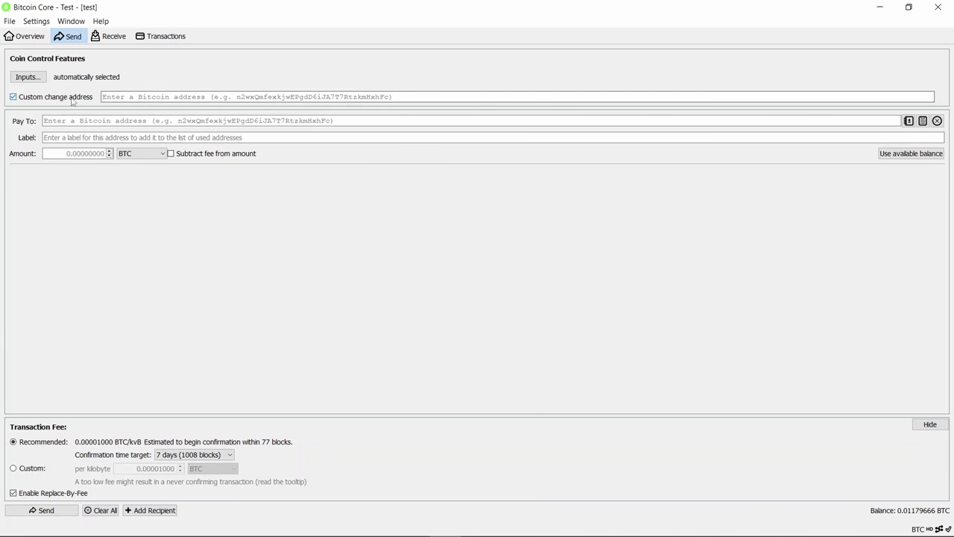
pyautogui.click(72, 100)
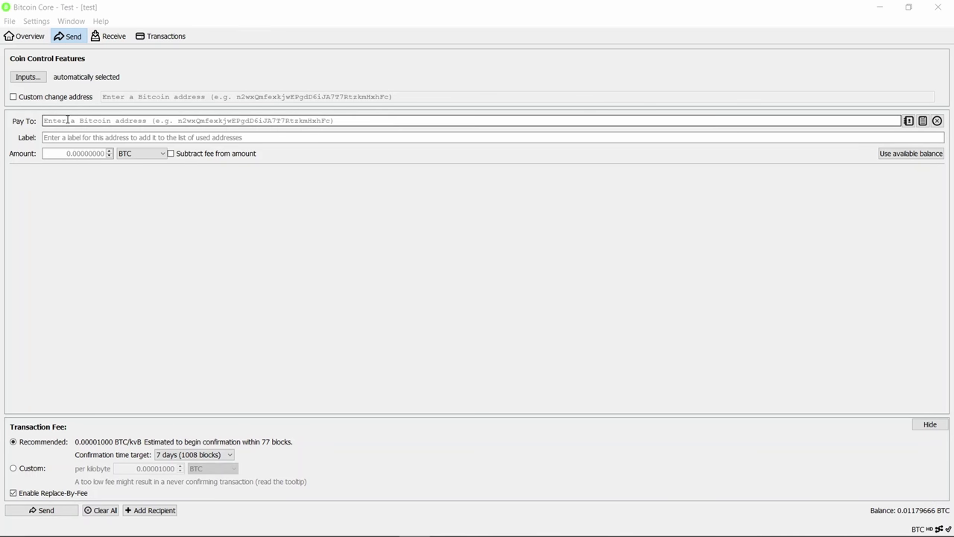
# - Save the faucet return address as a new sending address, pasted as label and address, and choose it
pyautogui.click(909, 120)
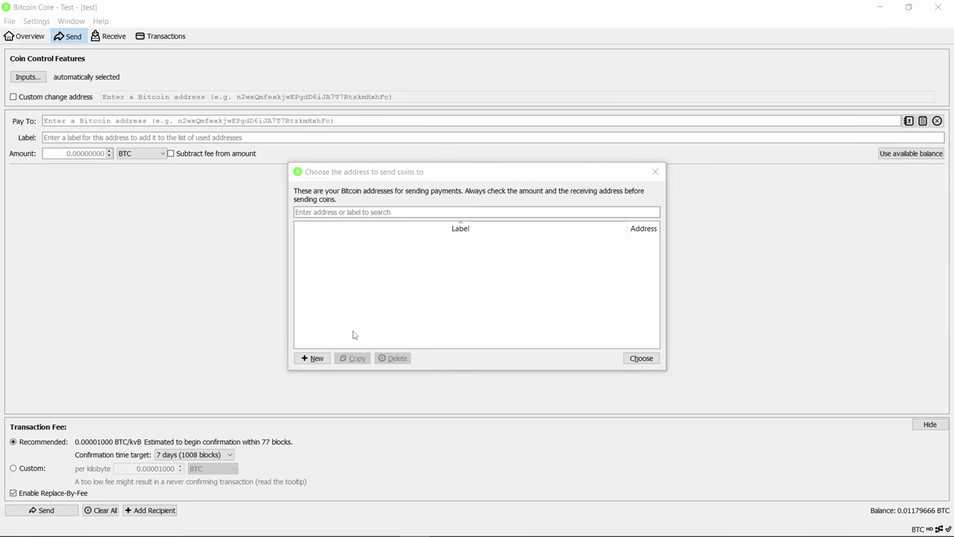
pyautogui.click(317, 358)
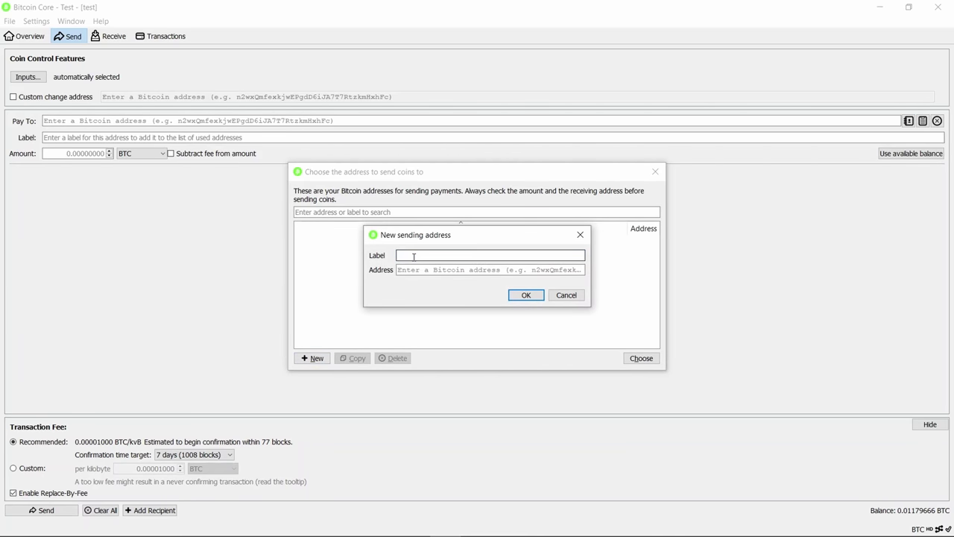
pyautogui.hotkey('ctrl', 'v')
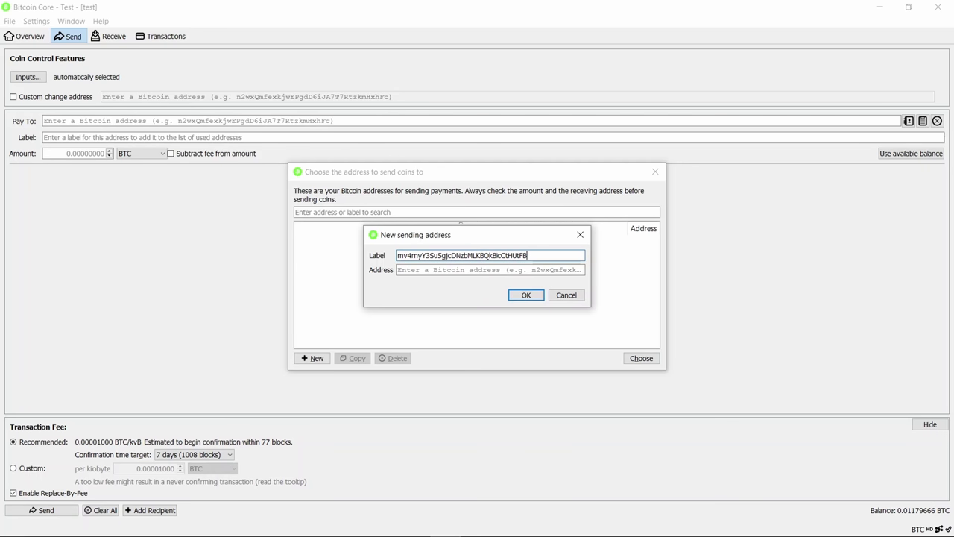
pyautogui.click(408, 269)
pyautogui.hotkey('ctrl', 'v')
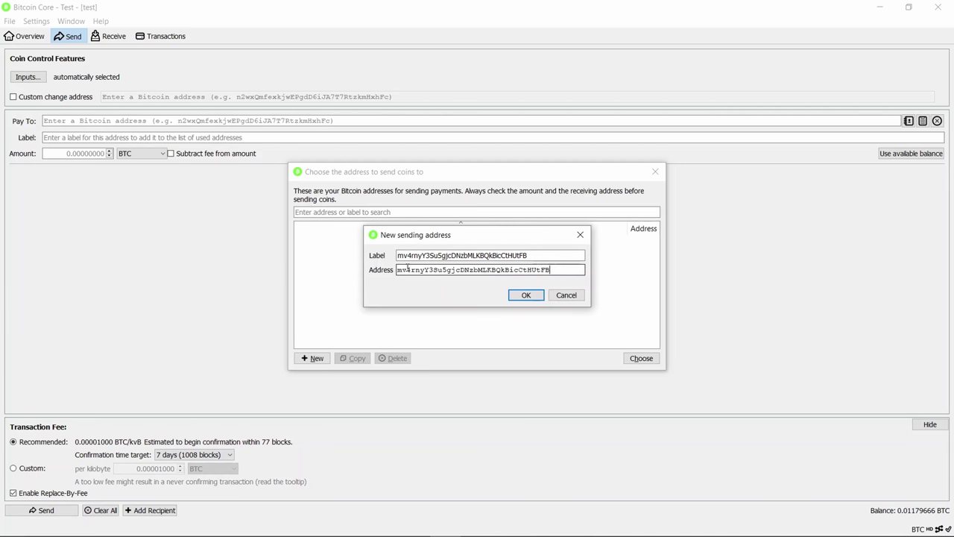
pyautogui.click(525, 295)
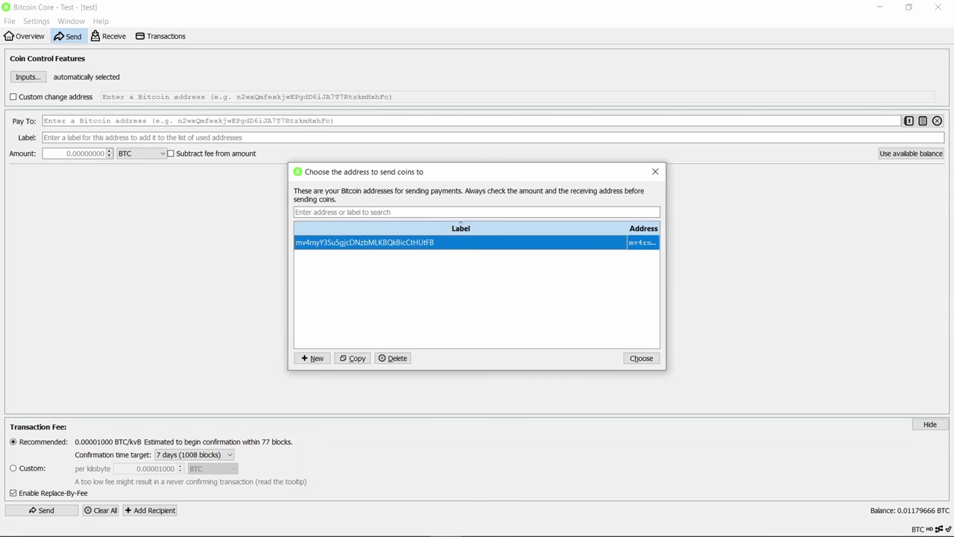
pyautogui.click(641, 358)
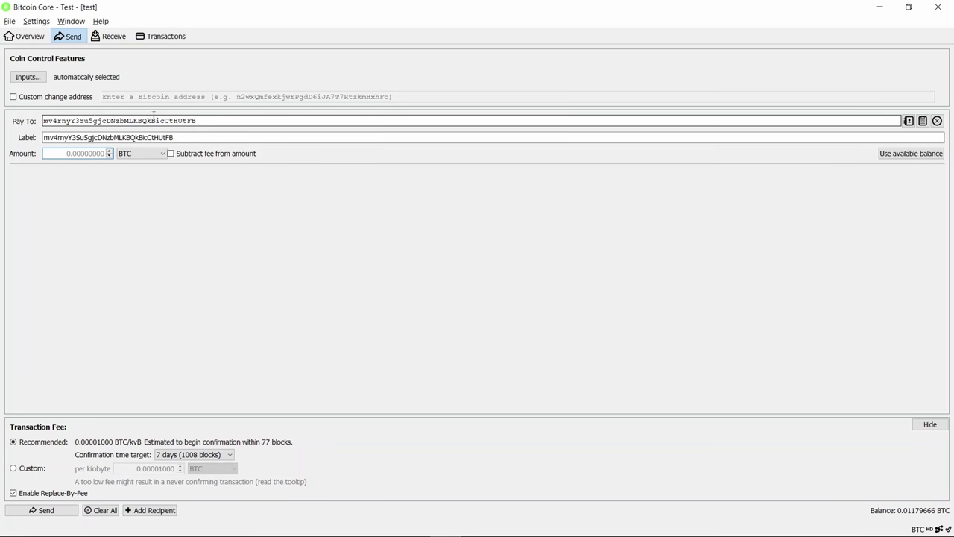
# - Set the payment amount to 1000 in Satoshi (sat), with Subtract fee from amount left off
pyautogui.click(77, 154)
pyautogui.write('10')
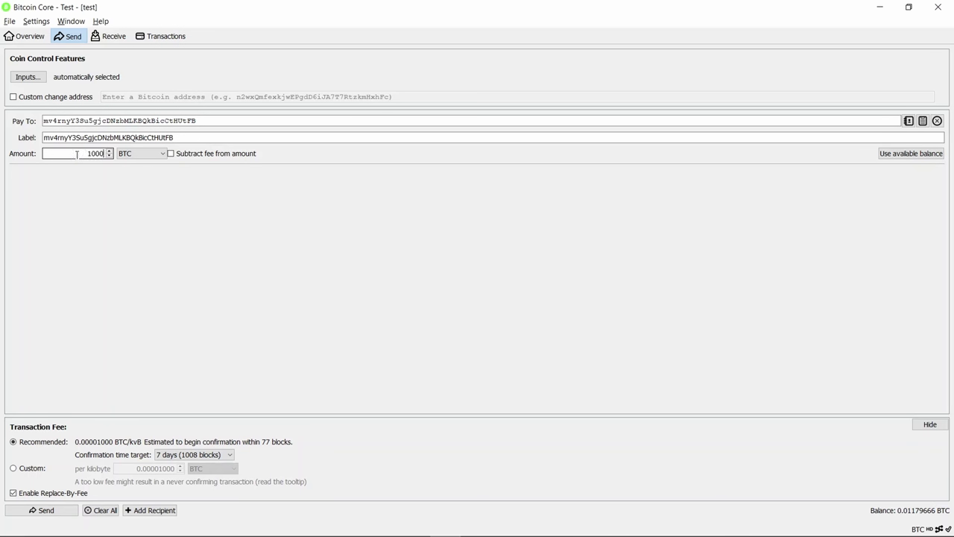
pyautogui.write('0 0')
pyautogui.click(135, 153)
pyautogui.click(138, 180)
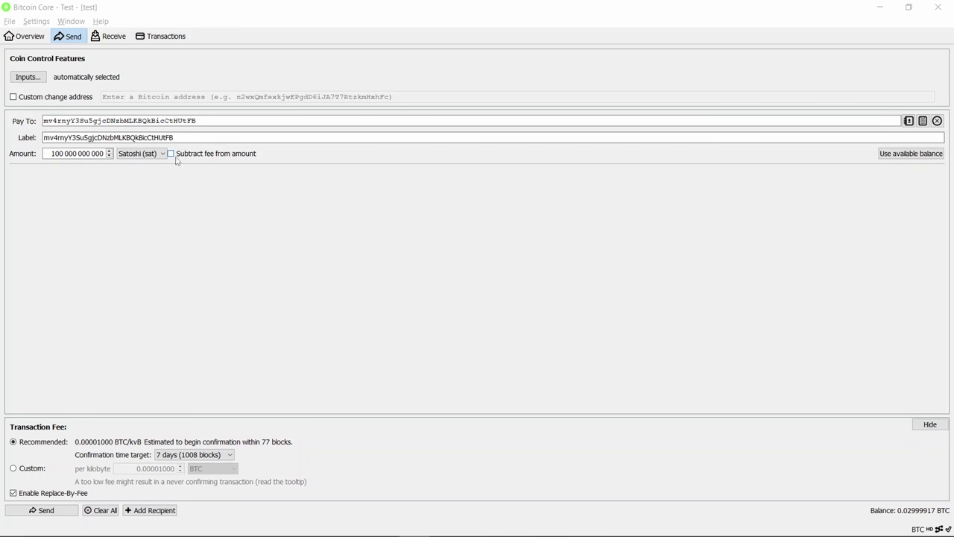
pyautogui.click(170, 154)
pyautogui.click(171, 153)
pyautogui.click(171, 153)
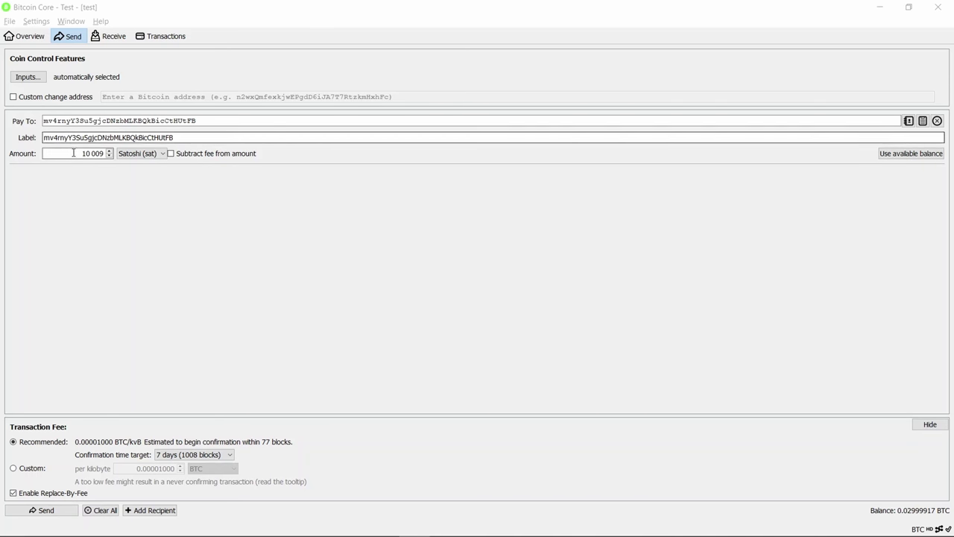
pyautogui.click(109, 150)
pyautogui.moveTo(67, 153); pyautogui.dragTo(107, 152)
pyautogui.press('BackSpace')
pyautogui.write('1000')
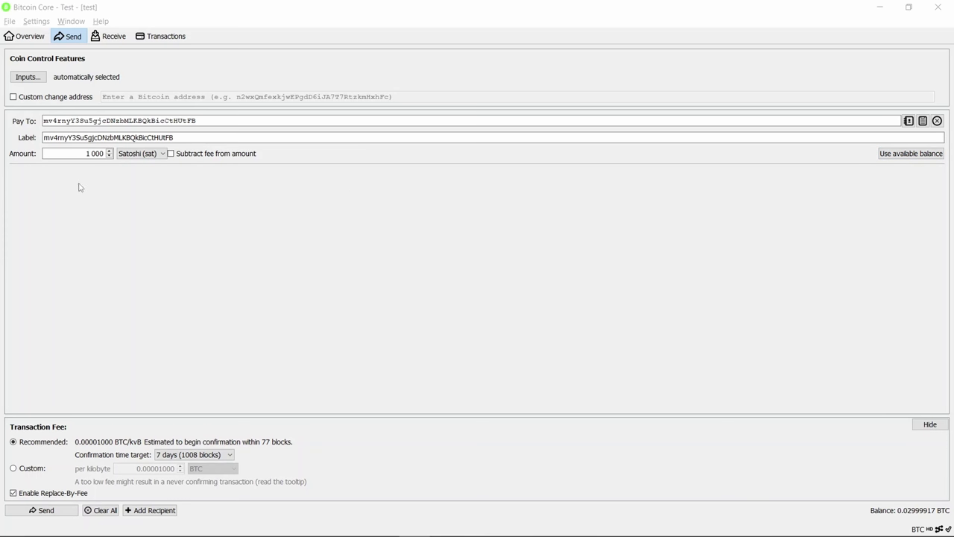
# - Try a second recipient using the saved return address and 100 000 sat, then remove it
pyautogui.click(156, 512)
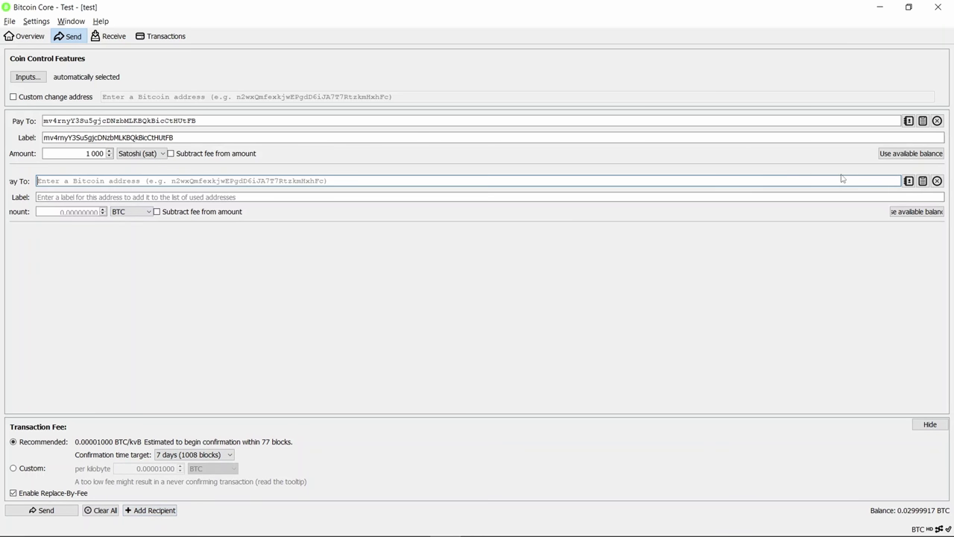
pyautogui.click(907, 182)
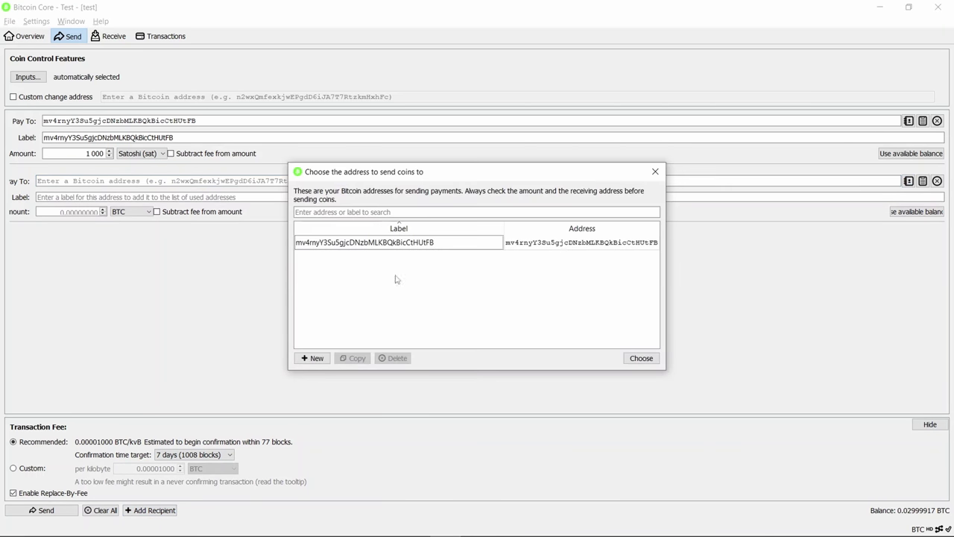
pyautogui.click(347, 246)
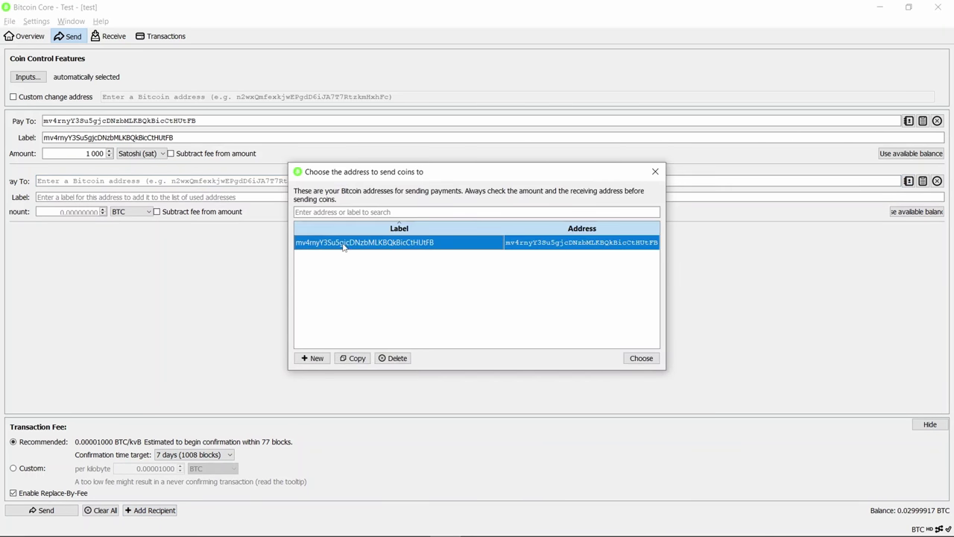
pyautogui.click(641, 357)
pyautogui.click(131, 212)
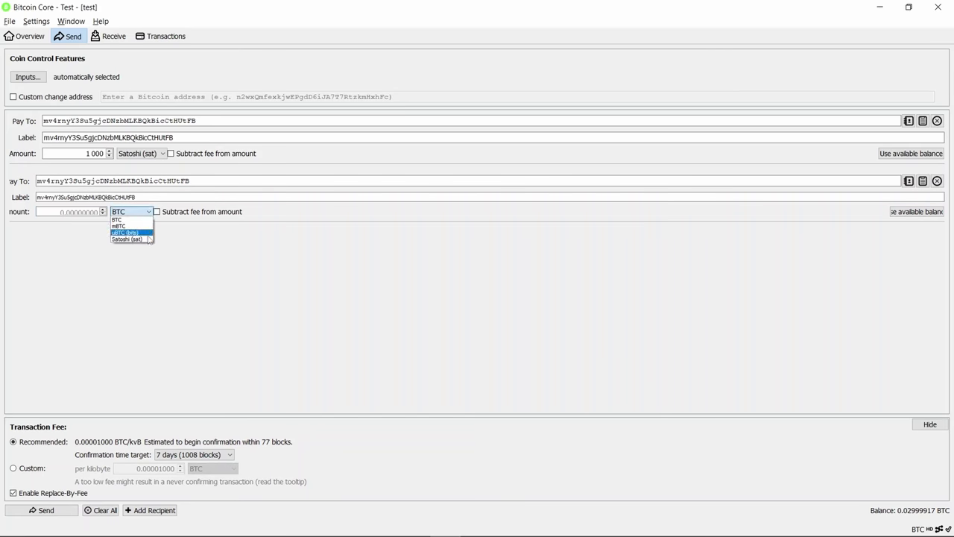
pyautogui.click(115, 236)
pyautogui.click(83, 211)
pyautogui.write('100 000')
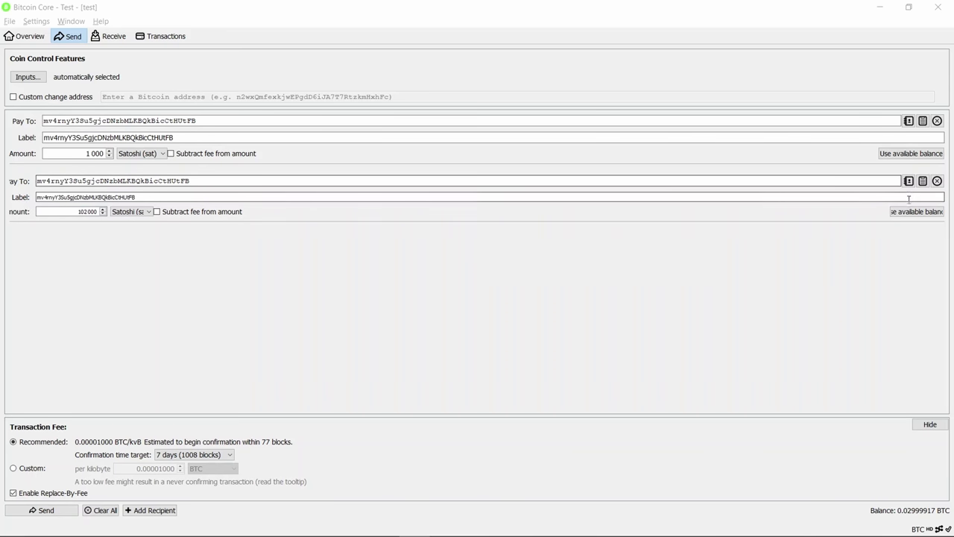
pyautogui.click(937, 180)
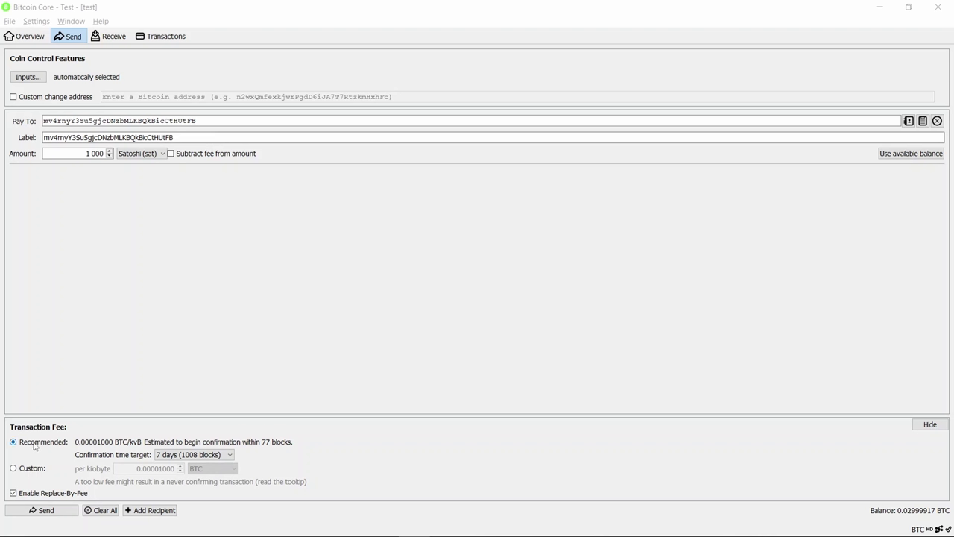
# - Keep the 7-day confirmation target and return from Custom to the Recommended fee
pyautogui.click(228, 455)
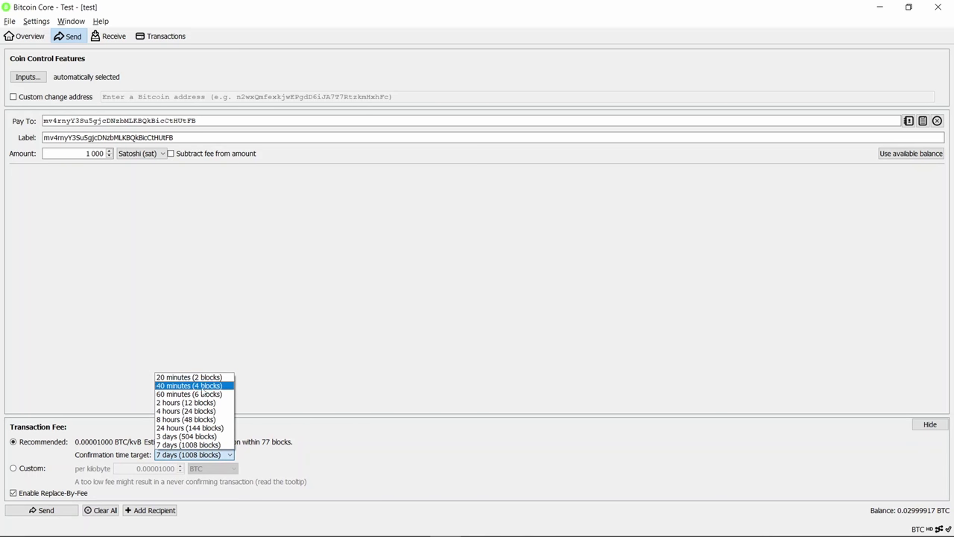
pyautogui.click(298, 446)
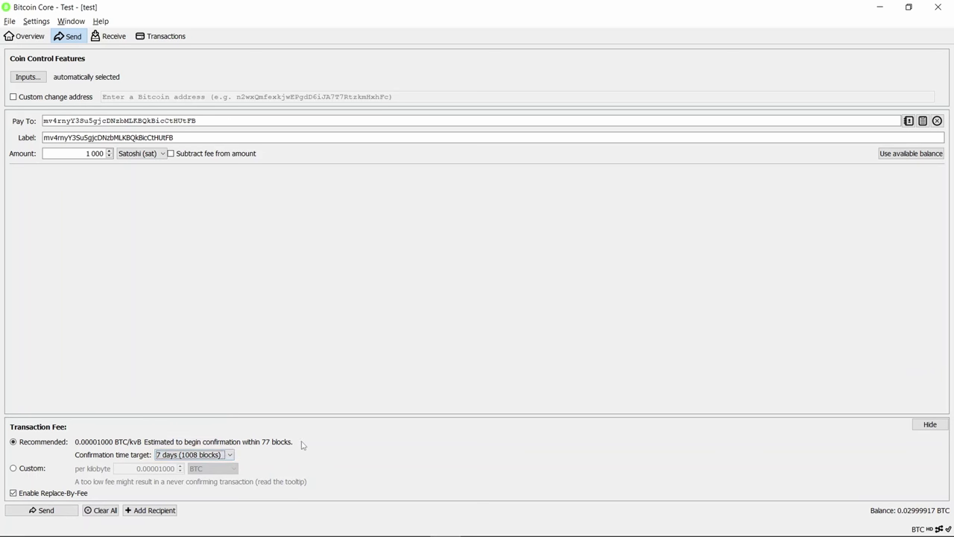
pyautogui.click(30, 469)
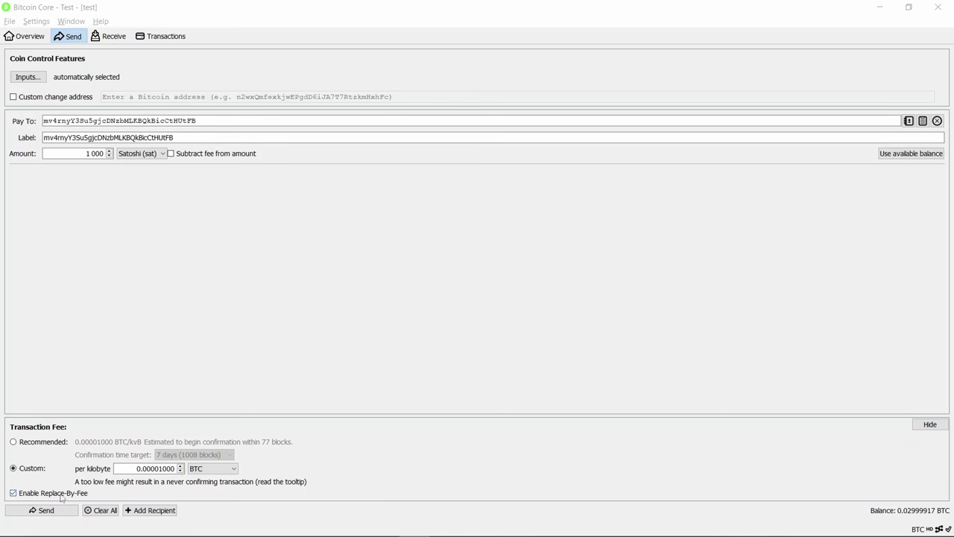
pyautogui.click(42, 442)
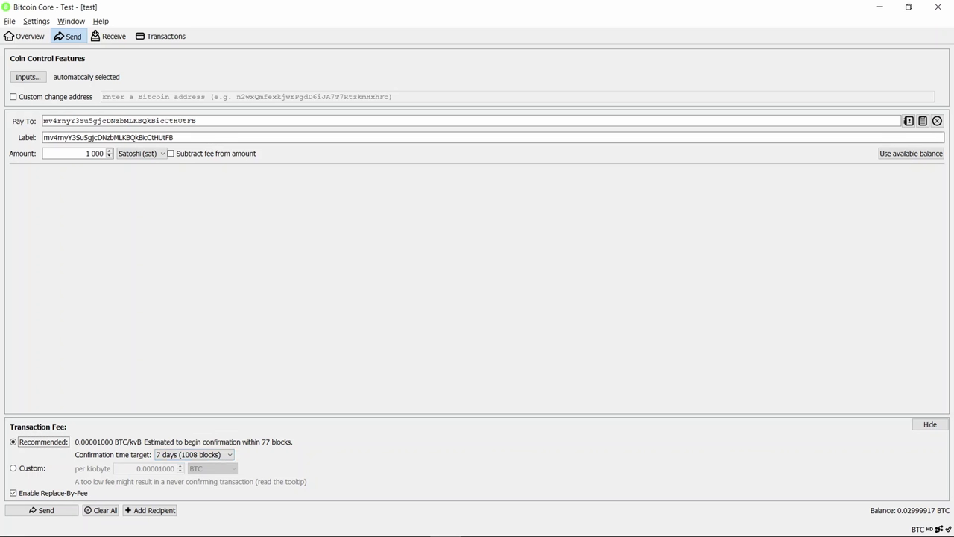
# - Sign and send the 1,000-sat payment, then check its unconfirmed entry's details in Transactions
pyautogui.click(46, 510)
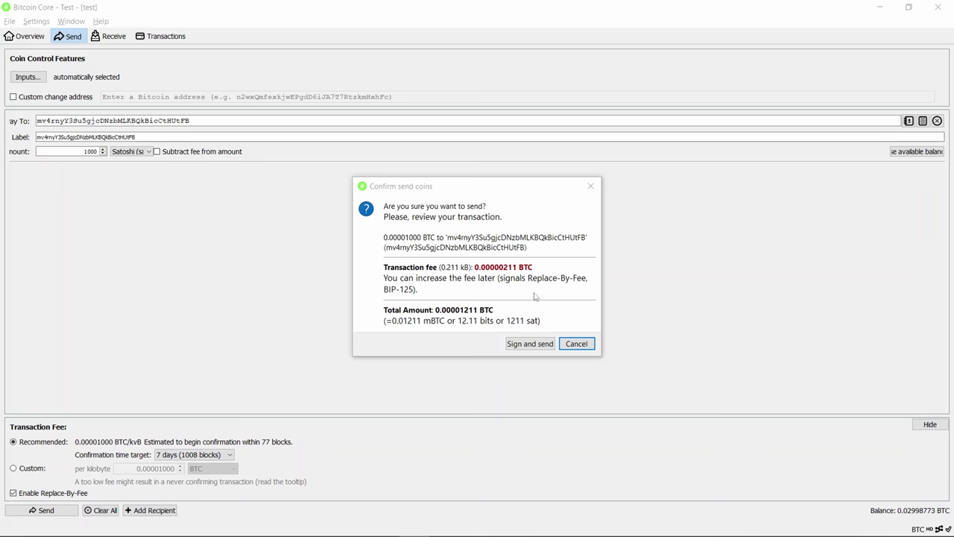
pyautogui.click(530, 344)
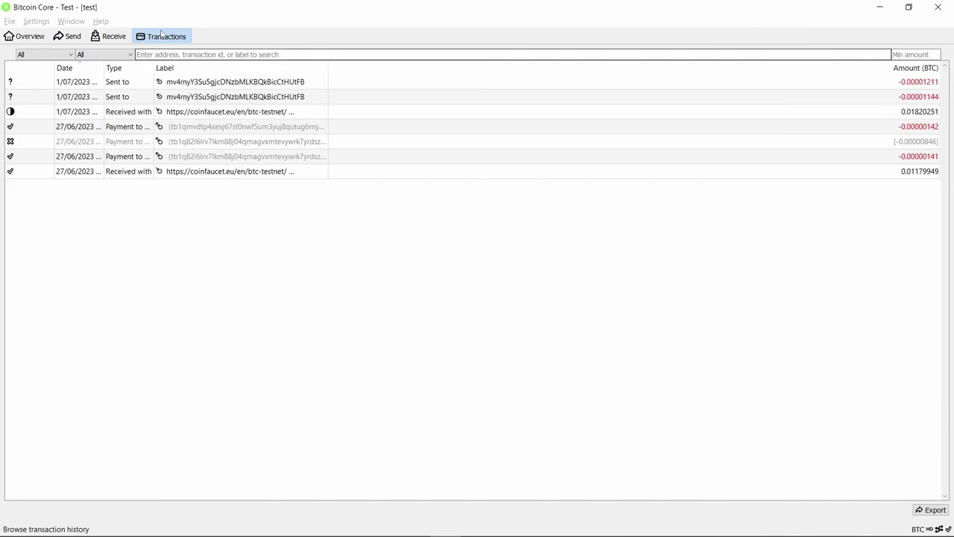
pyautogui.doubleClick(188, 84)
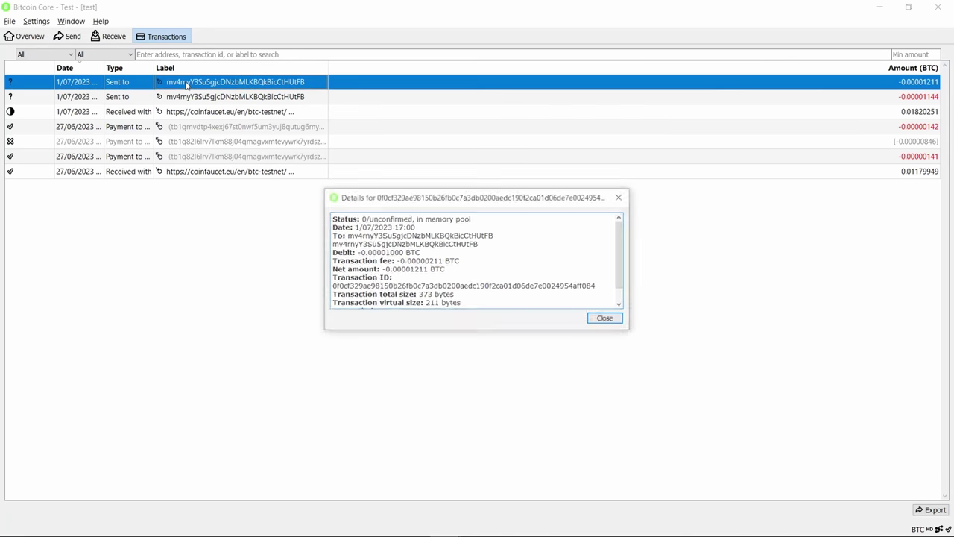
pyautogui.click(607, 319)
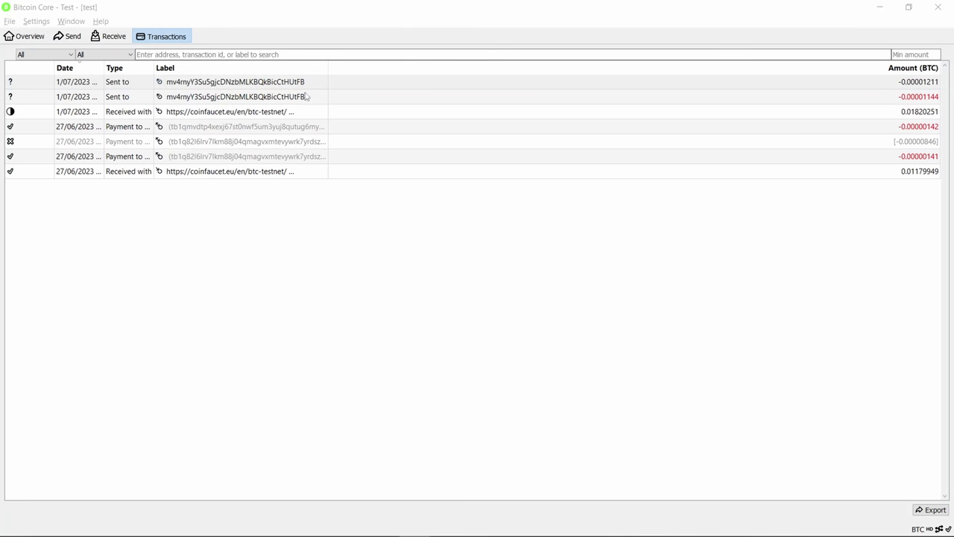
# - Increase the fee on the unconfirmed 1,000-sat transaction and accept the replacement
pyautogui.click(255, 83)
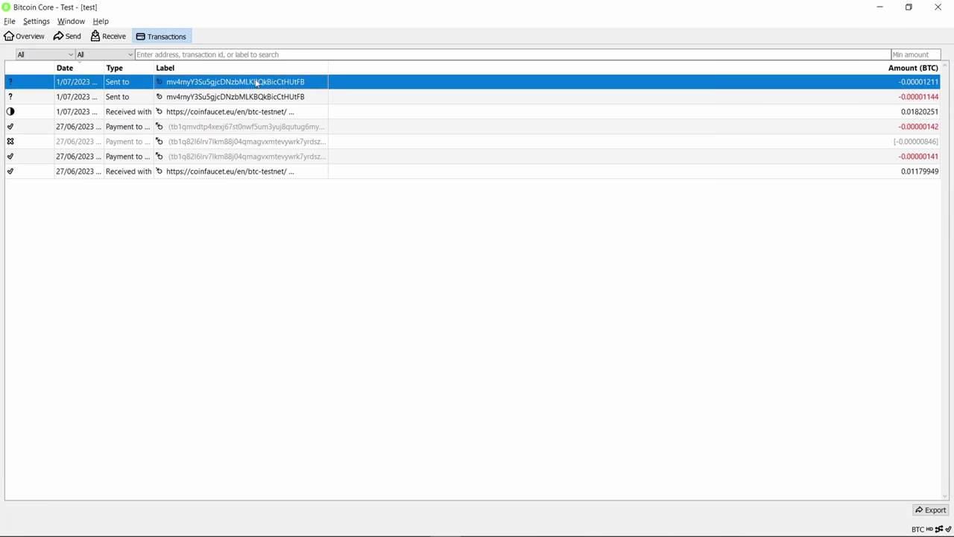
pyautogui.rightClick(255, 83)
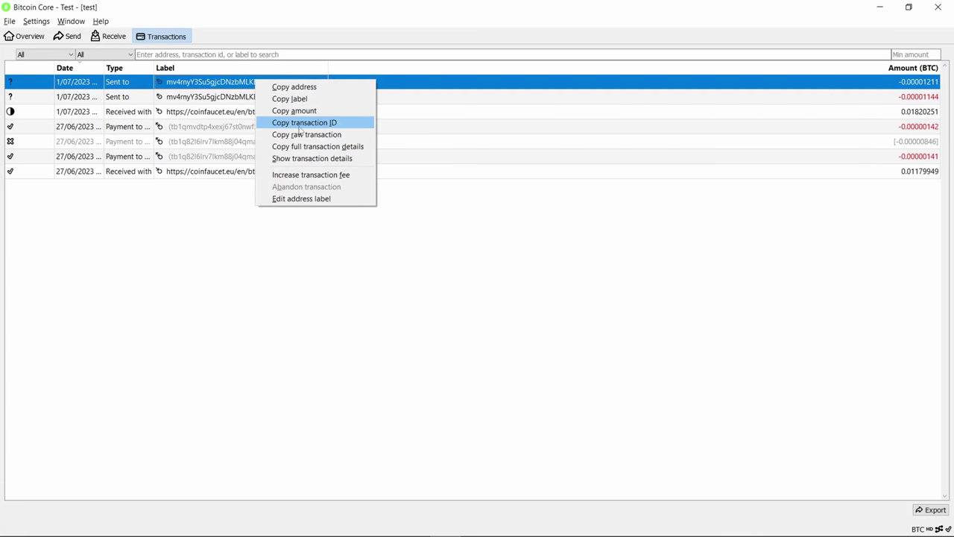
pyautogui.click(303, 176)
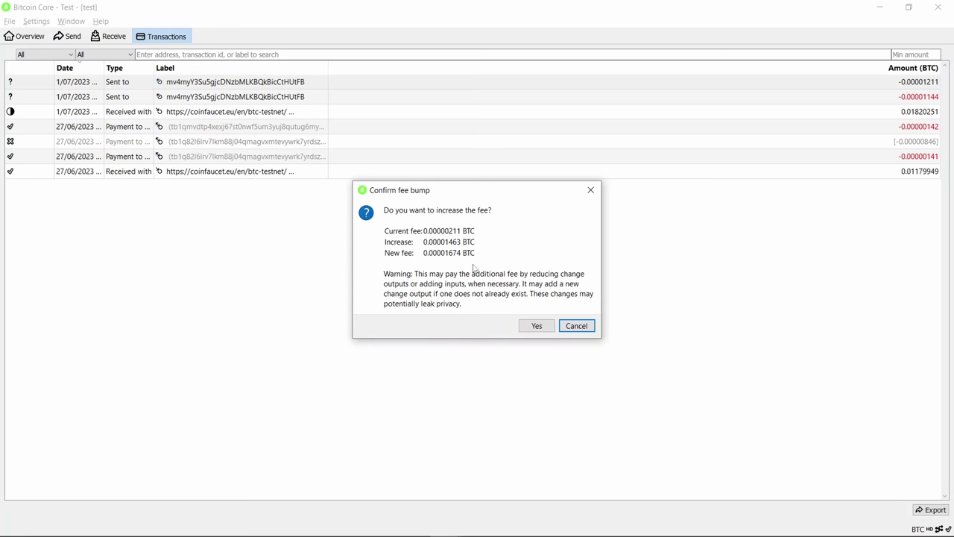
pyautogui.click(535, 328)
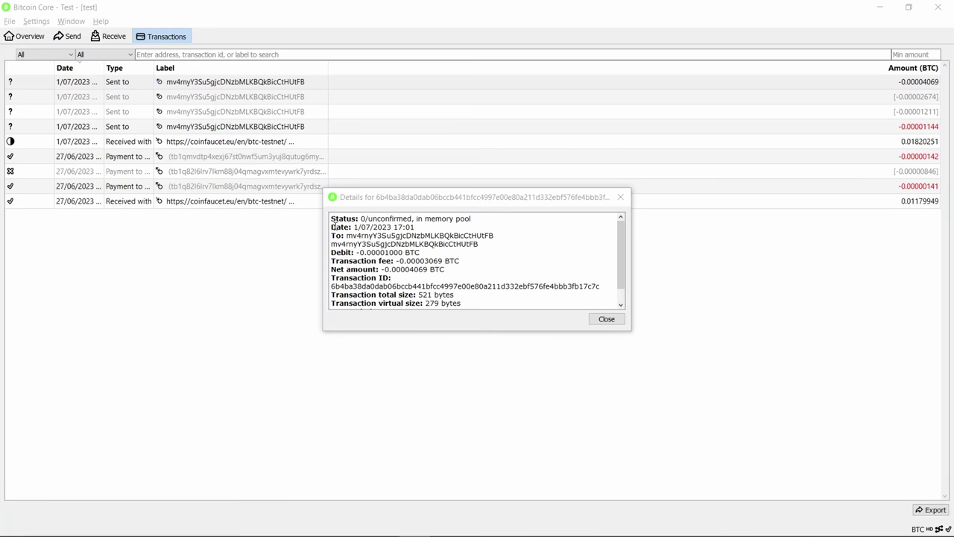
# - Check the replacement's status reads 0/unconfirmed in the memory pool, then close the details
pyautogui.moveTo(415, 221); pyautogui.dragTo(477, 219)
pyautogui.click(369, 220)
pyautogui.moveTo(360, 219); pyautogui.dragTo(412, 220)
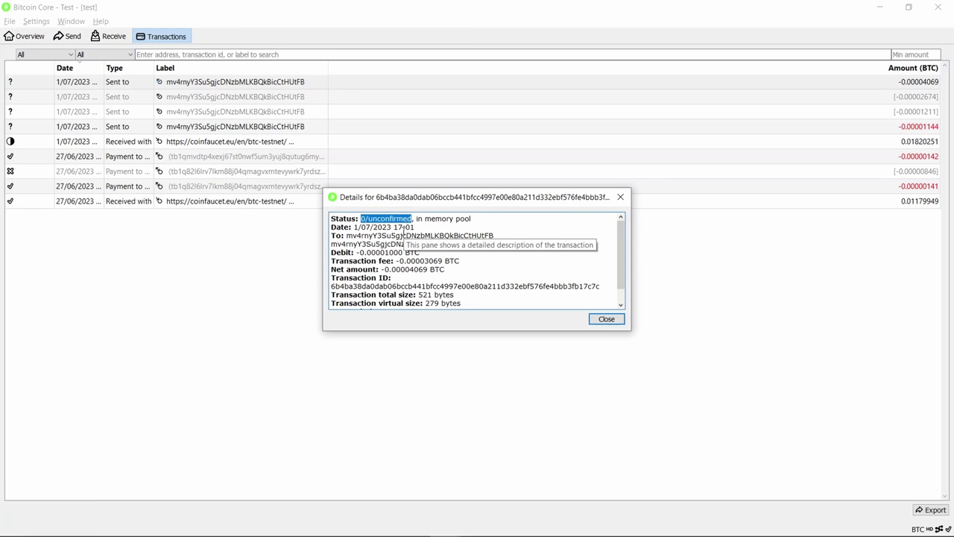
pyautogui.press('Escape')
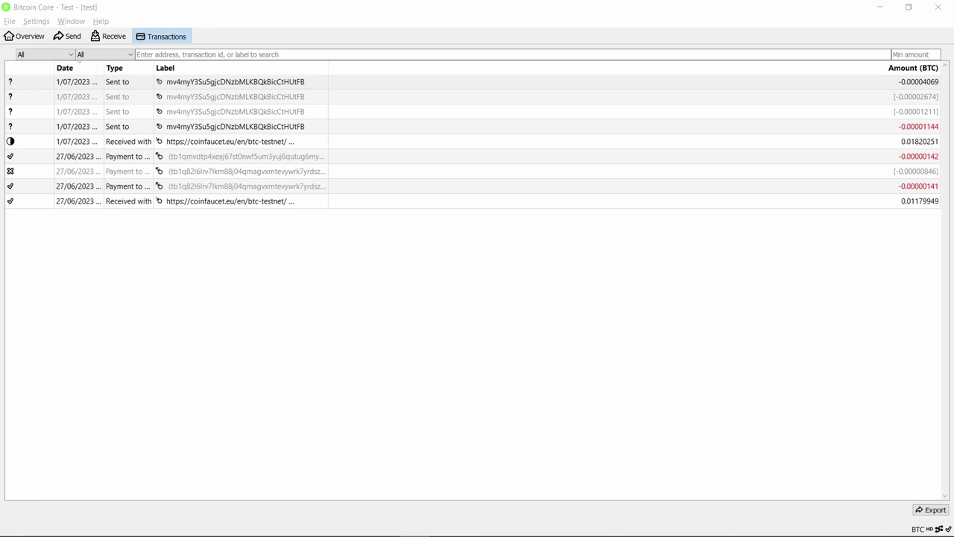
# - Open the node Information window and review its Peers, Network Traffic and Console tabs
pyautogui.hotkey('alt', '2')
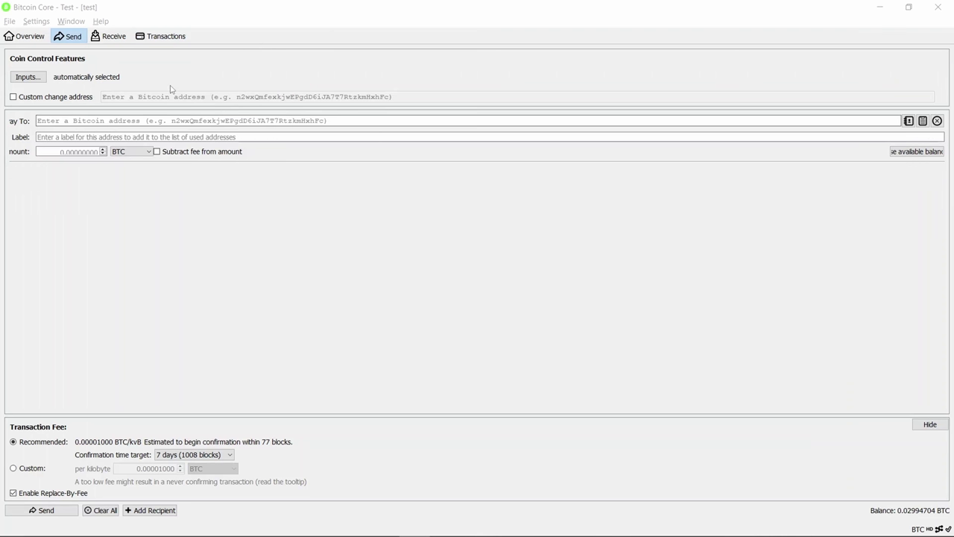
pyautogui.click(72, 21)
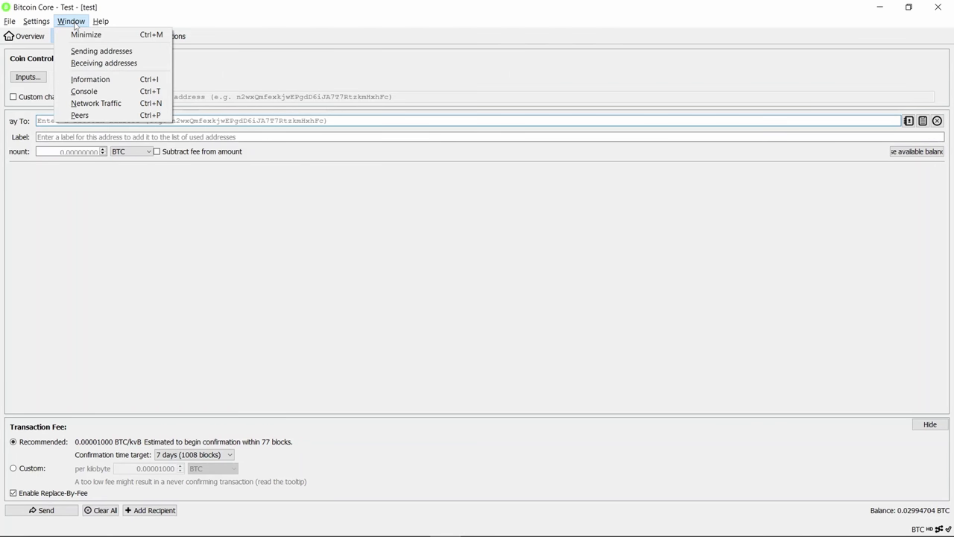
pyautogui.click(88, 83)
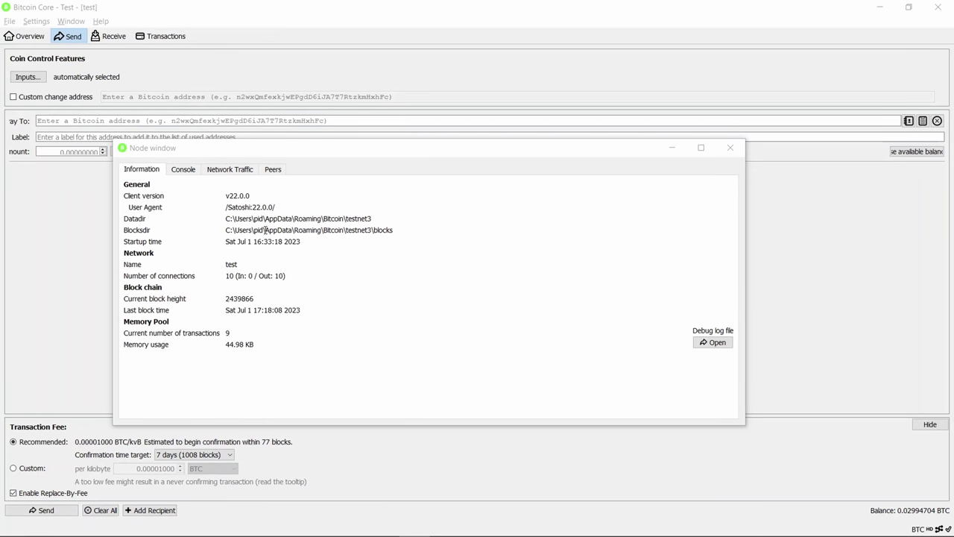
pyautogui.click(273, 169)
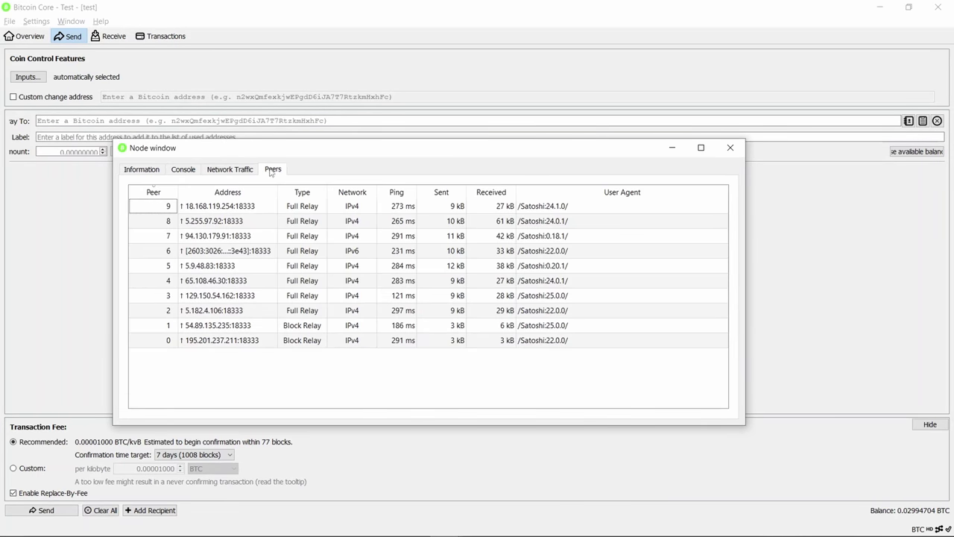
pyautogui.click(231, 170)
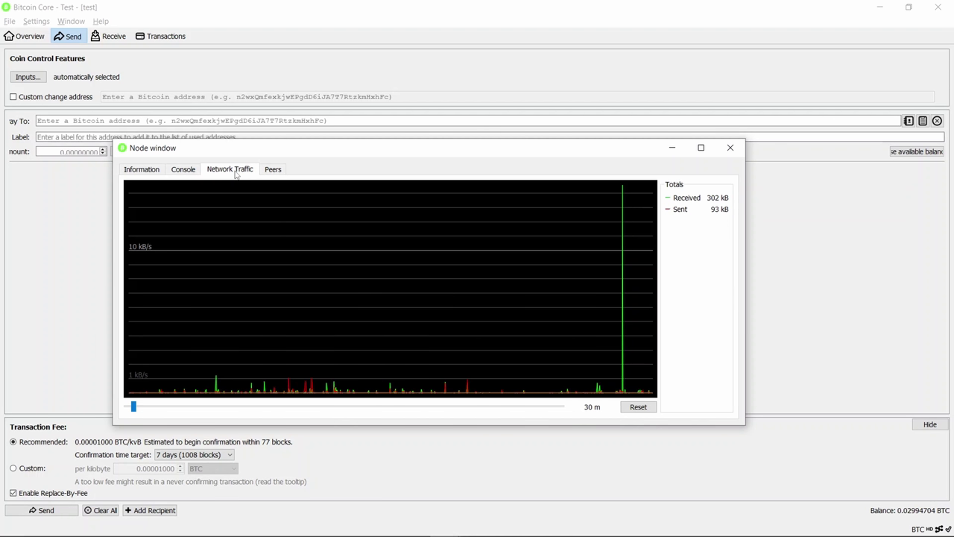
pyautogui.click(183, 169)
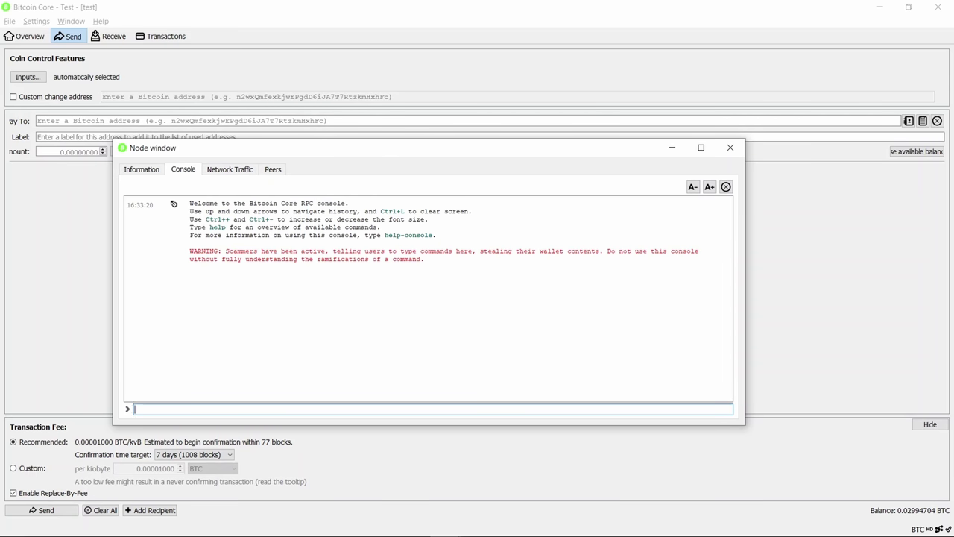
pyautogui.click(192, 409)
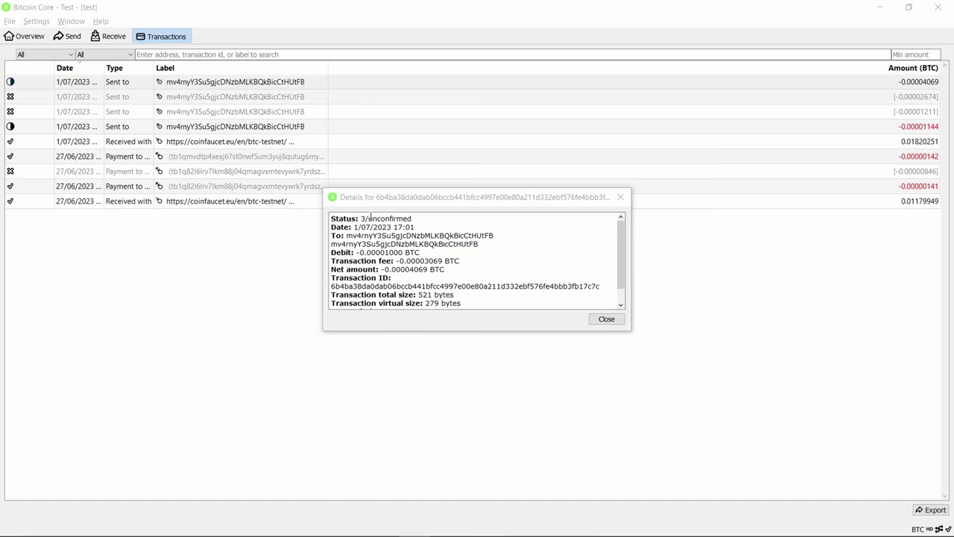
# - Highlight the 442 confirmations count in the bumped transaction's Status line
pyautogui.doubleClick(362, 219)
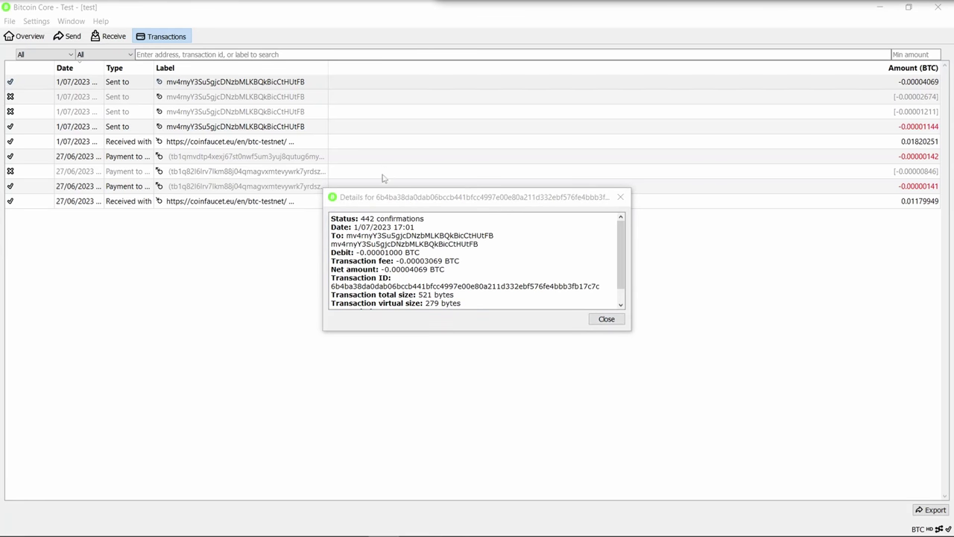
pyautogui.moveTo(378, 219)
pyautogui.mouseDown()
pyautogui.moveTo(330, 218)
pyautogui.moveTo(376, 218)
pyautogui.mouseUp()
pyautogui.keyDown('shift'); pyautogui.click(445, 218); pyautogui.keyUp('shift')
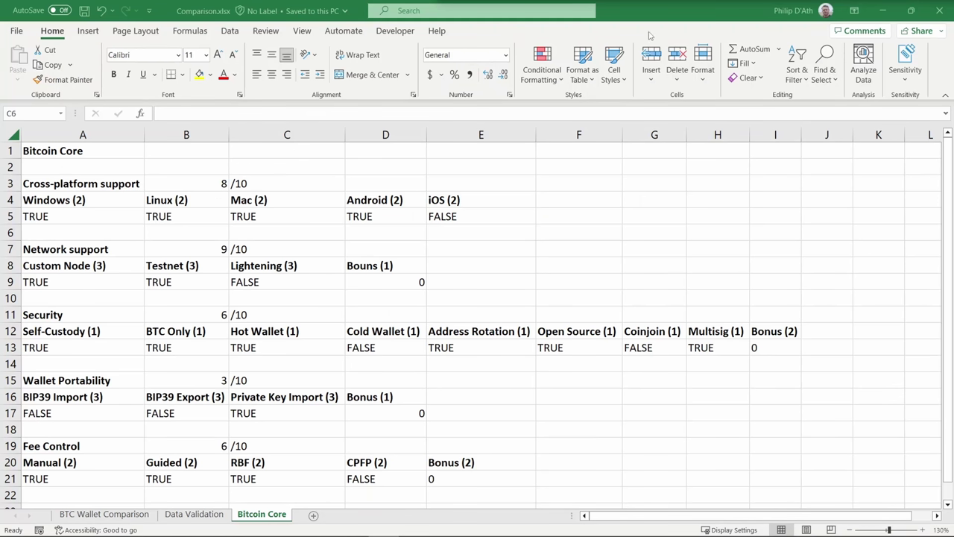
# - Change the Network support score in cell B7 of the Bitcoin Core sheet to 6
pyautogui.hotkey('alt', 'Tab')
pyautogui.click(36, 183)
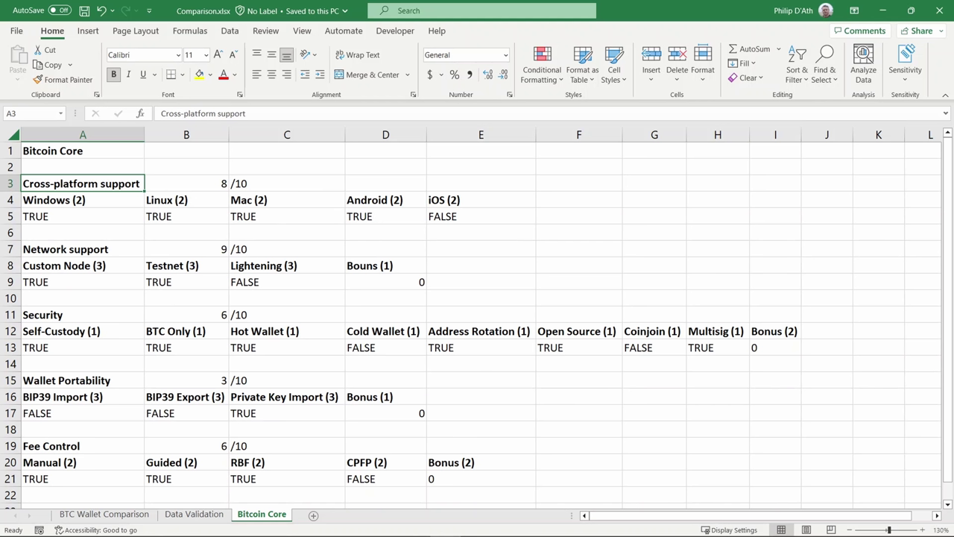
pyautogui.click(187, 249)
pyautogui.write('6')
pyautogui.press('Return')
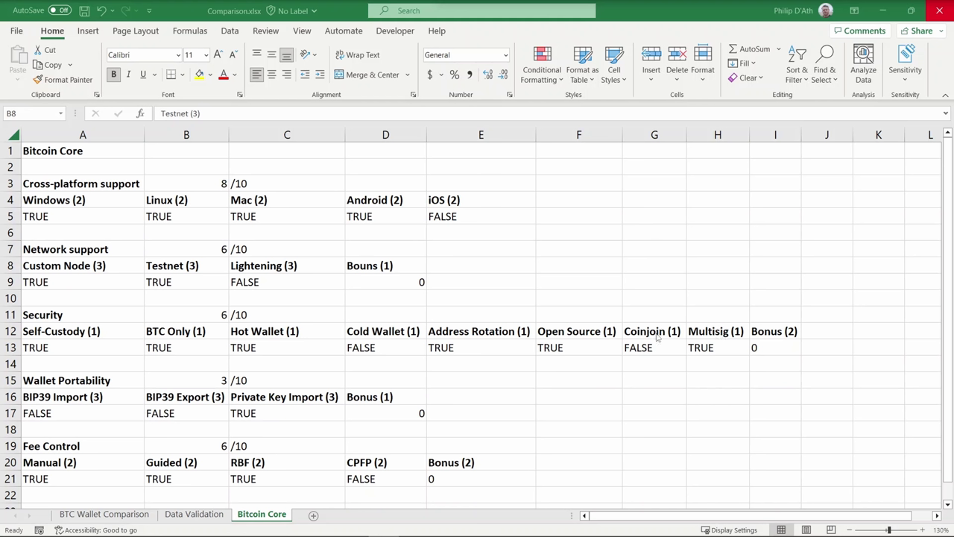
# - Review the Bitcoin Core sheet from the Security score in B11 to the CPFP (2) heading in D20
pyautogui.press('Down')
pyautogui.press('Down')
pyautogui.press('Down')
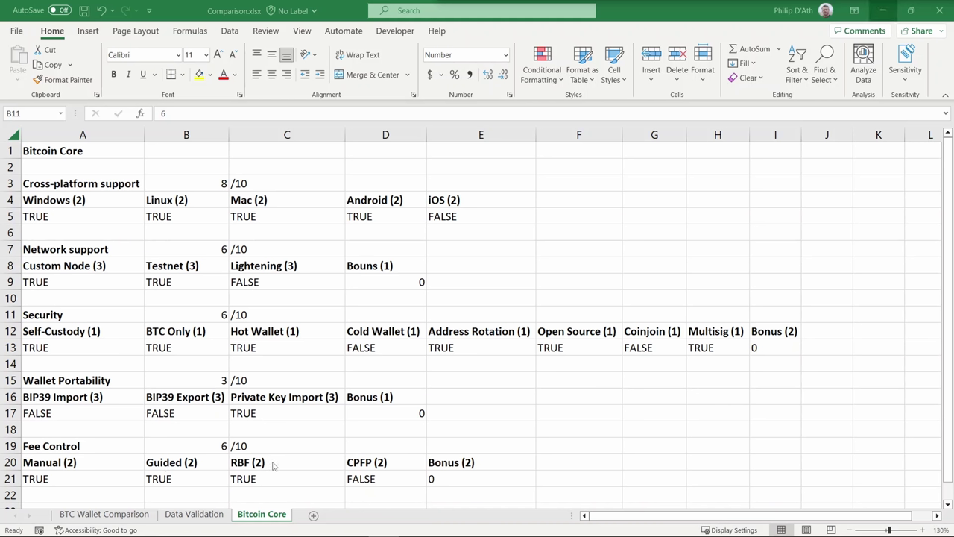
pyautogui.click(367, 463)
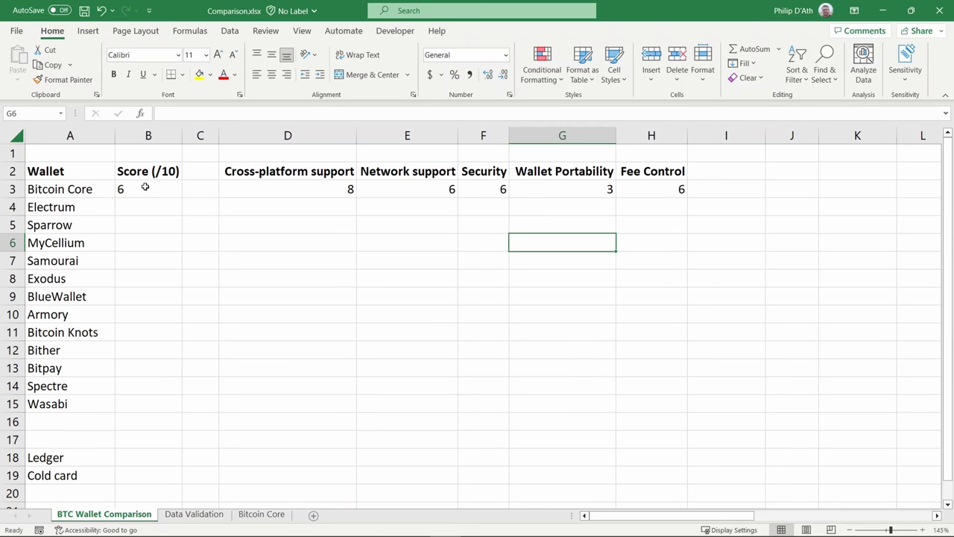
pyautogui.click(145, 187)
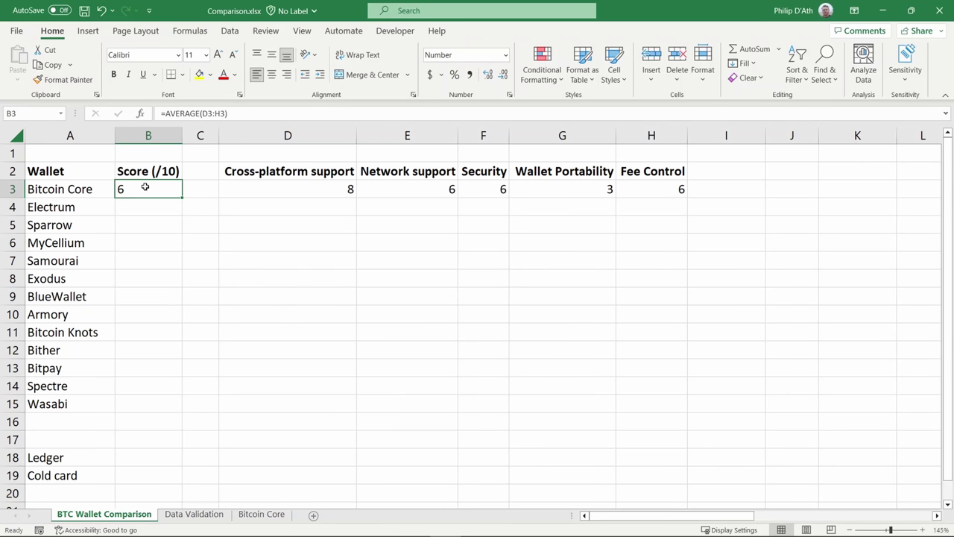